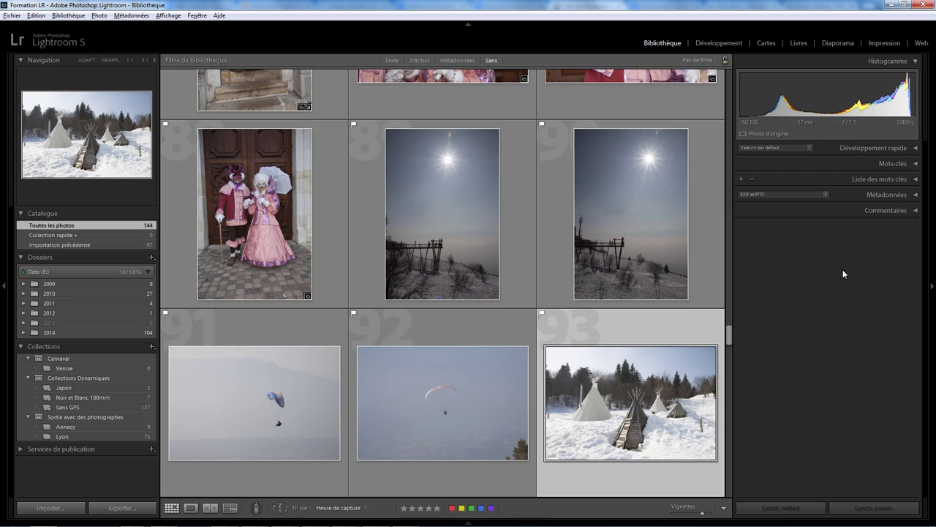
# Expand the Mots-clés keywording panel for the selected snowy teepee photo
pyautogui.click(932, 287)
# Open Liste des mots-clés and browse the Continents et pays, Mots clés génériques and Concepts groups
pyautogui.click(918, 165)
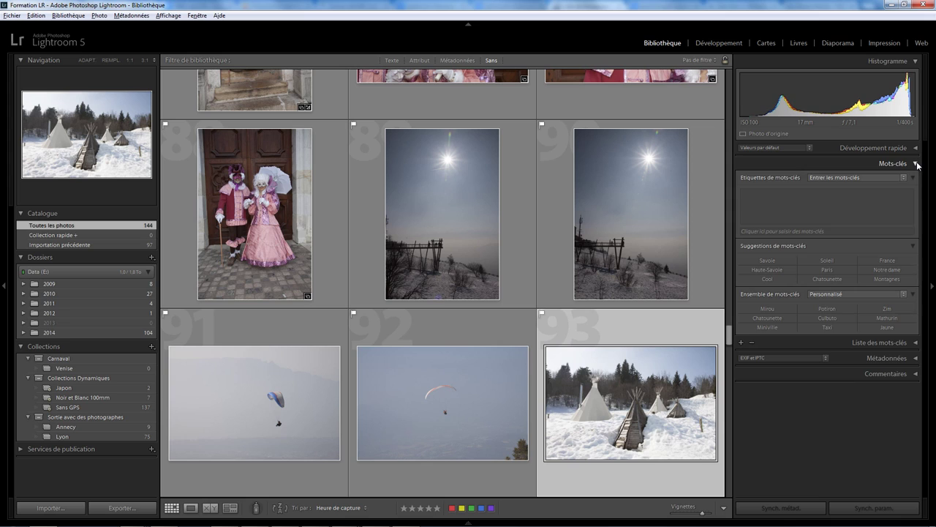
pyautogui.click(917, 343)
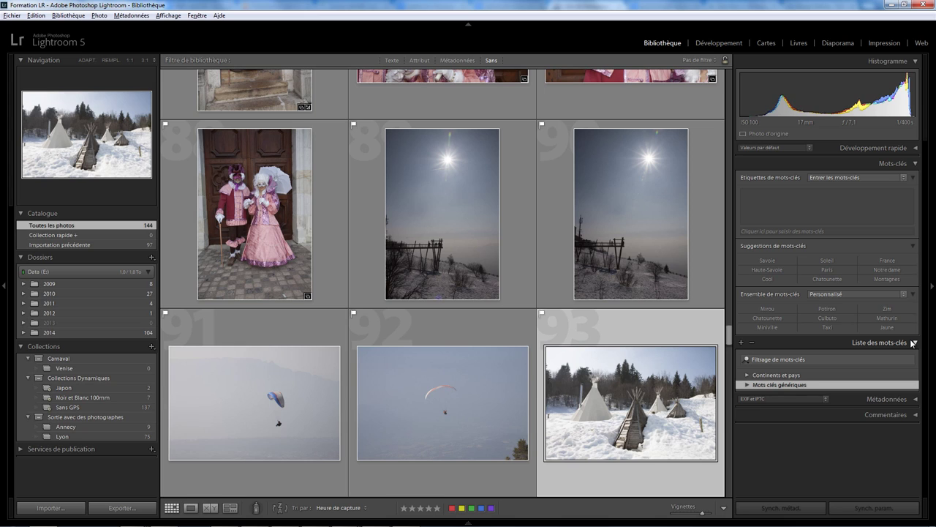
pyautogui.click(747, 375)
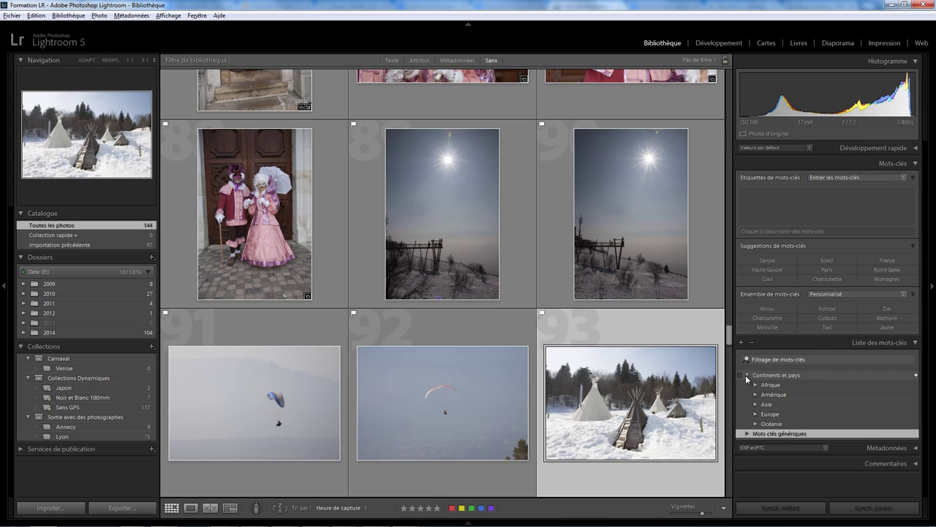
pyautogui.click(747, 375)
pyautogui.click(746, 384)
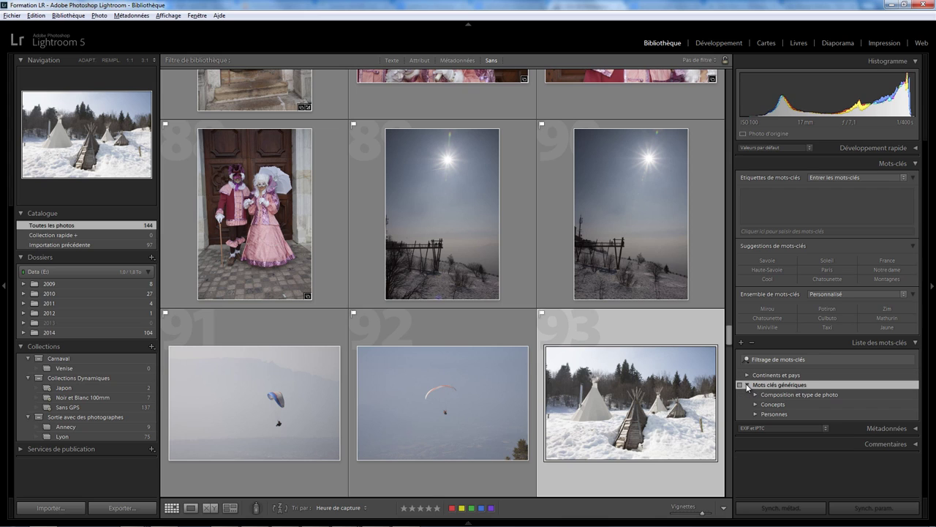
pyautogui.click(755, 404)
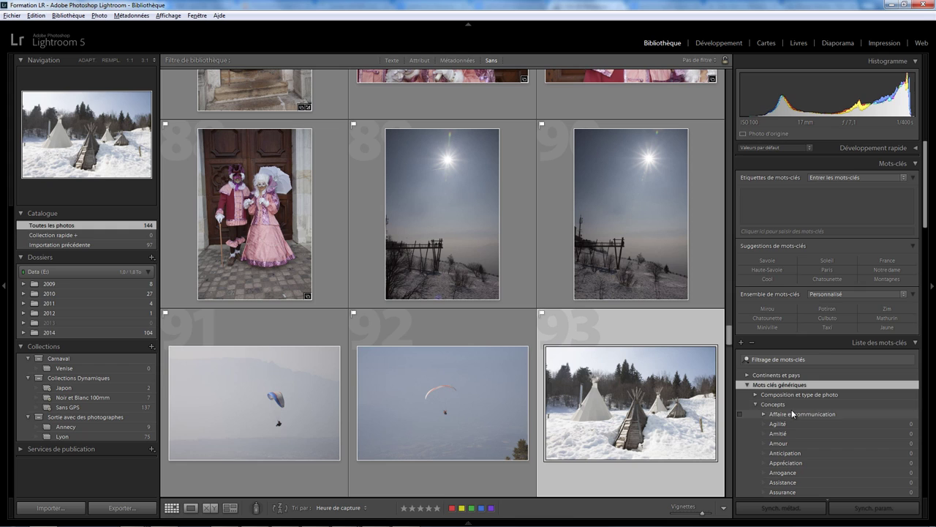
pyautogui.scroll(-5, 793, 408)
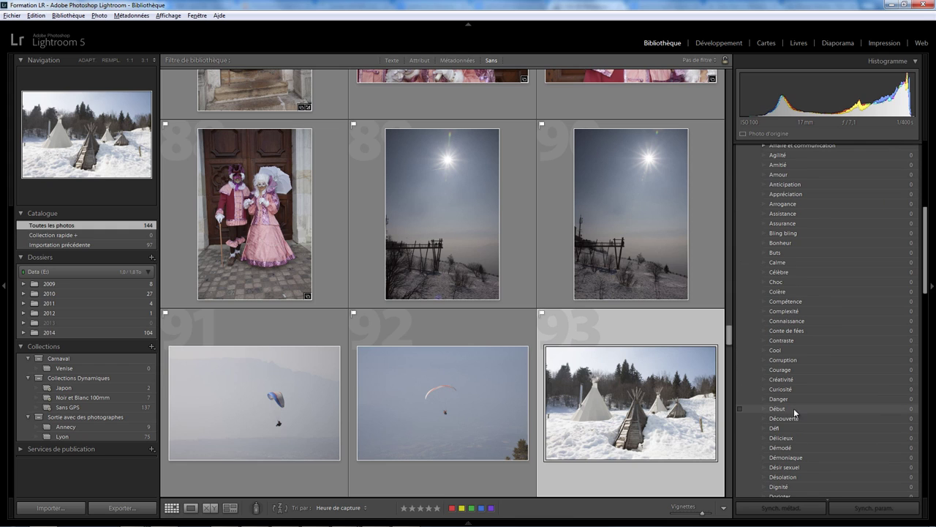
pyautogui.scroll(-5, 794, 408)
pyautogui.scroll(10, 795, 406)
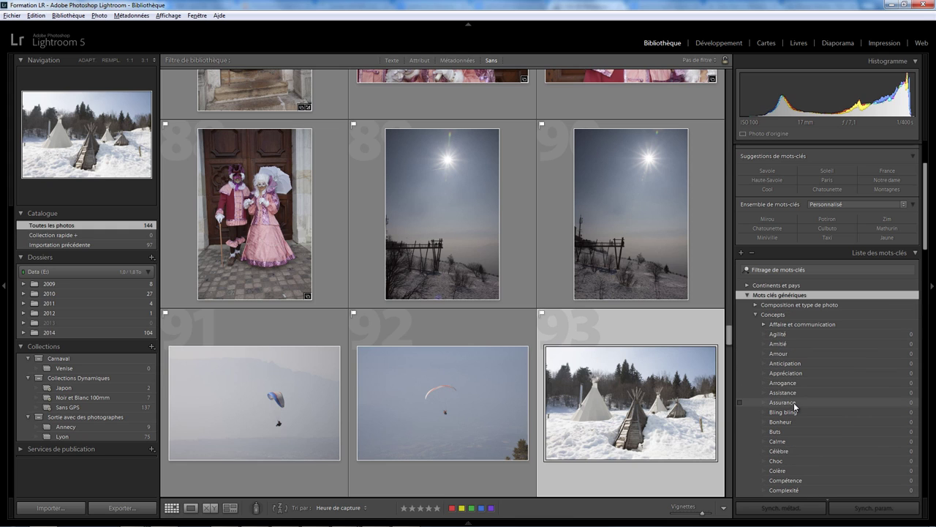
pyautogui.click(756, 314)
pyautogui.moveTo(776, 375)
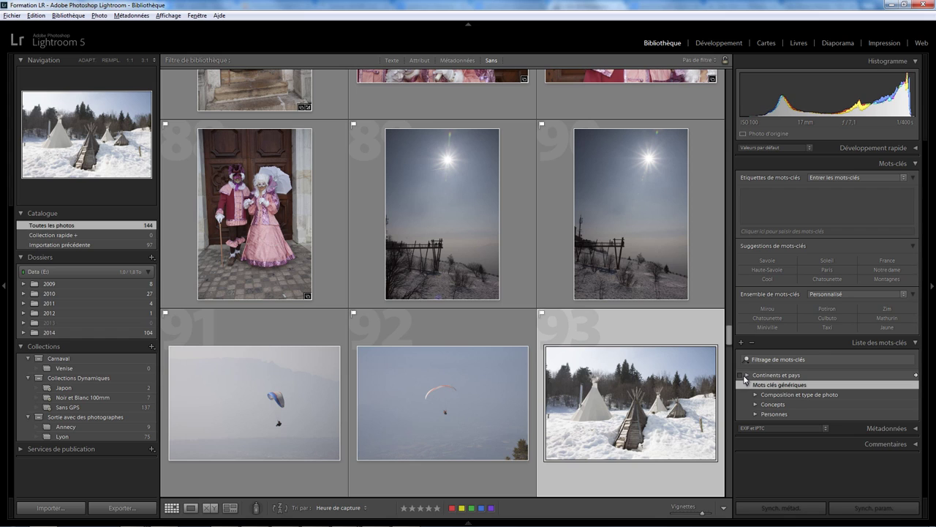
pyautogui.click(748, 375)
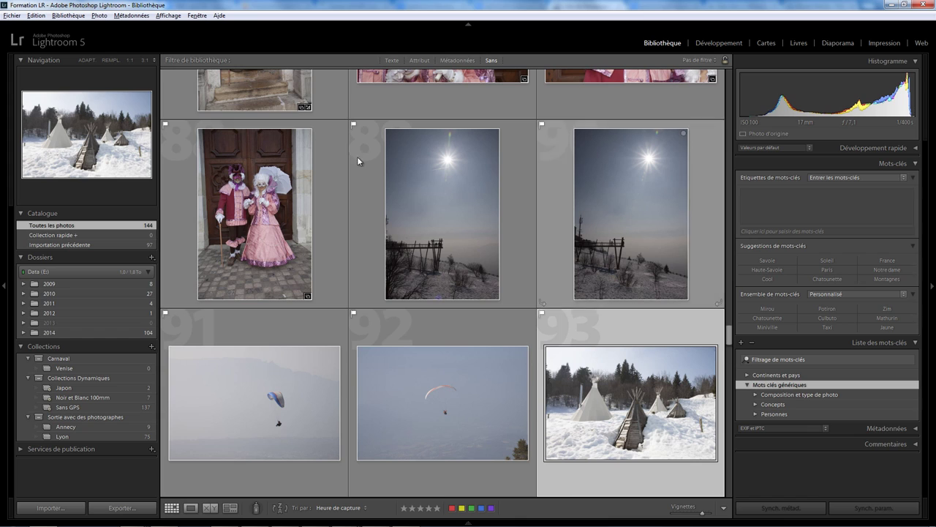
# Import keywords from thesaurus_lightroom_paris_v1.txt via Métadonnées > Importer les mots-clés
pyautogui.click(132, 16)
pyautogui.click(166, 228)
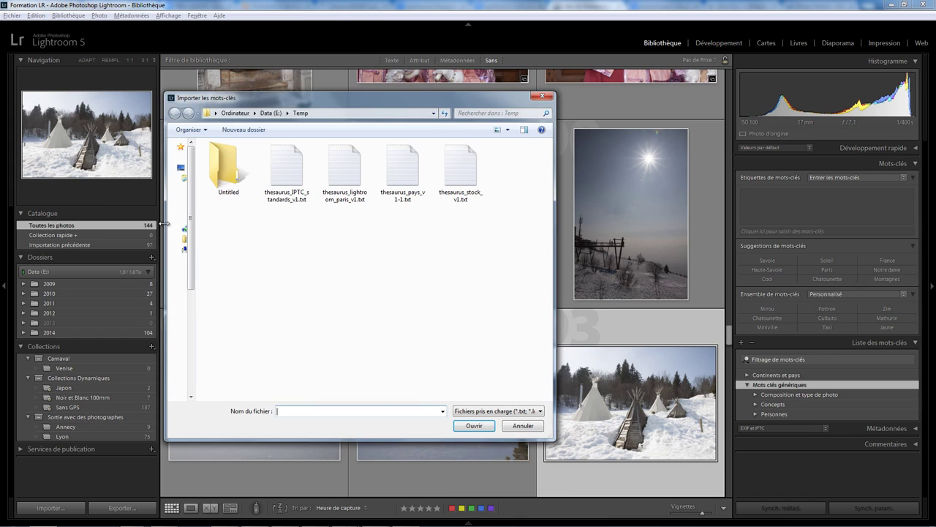
pyautogui.click(353, 200)
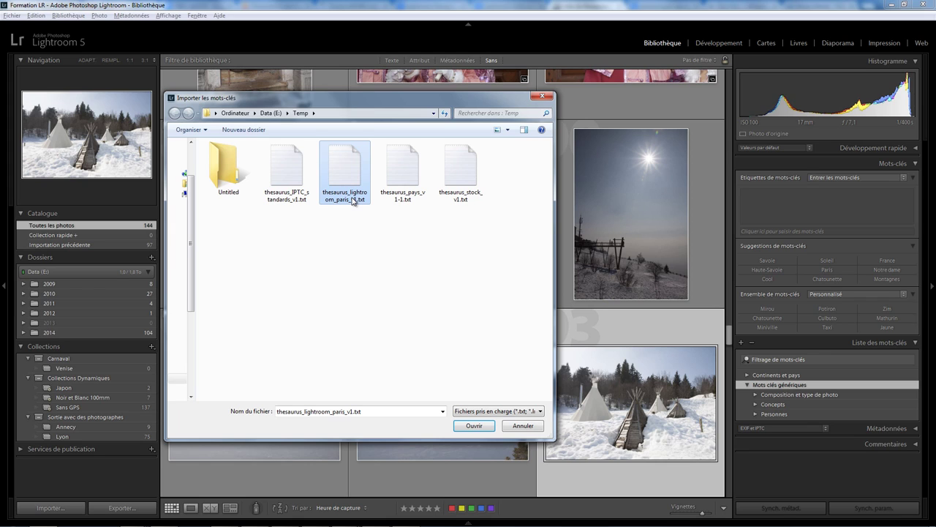
pyautogui.click(472, 425)
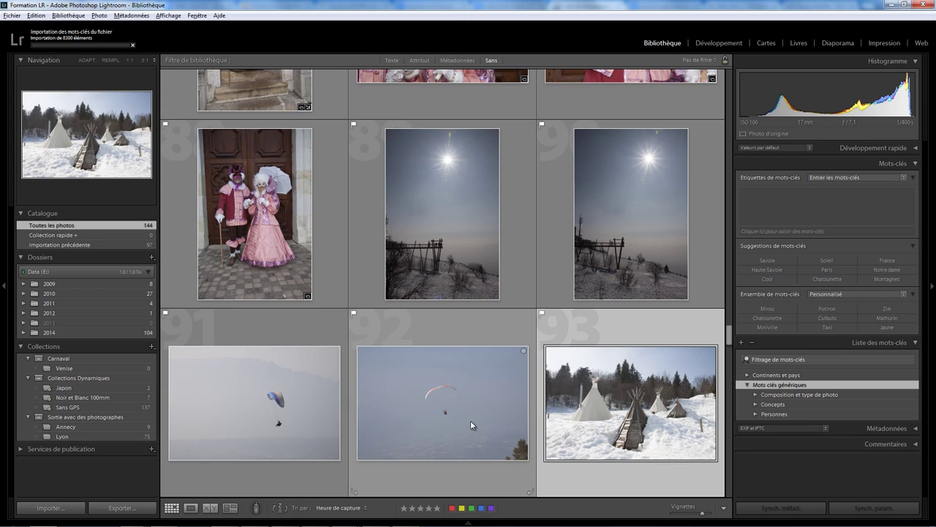
# Collapse Mots clés génériques, browse Paris > Cours d'eau, Rivière, fleuve, La Seine, Canal, then collapse Paris
pyautogui.click(747, 384)
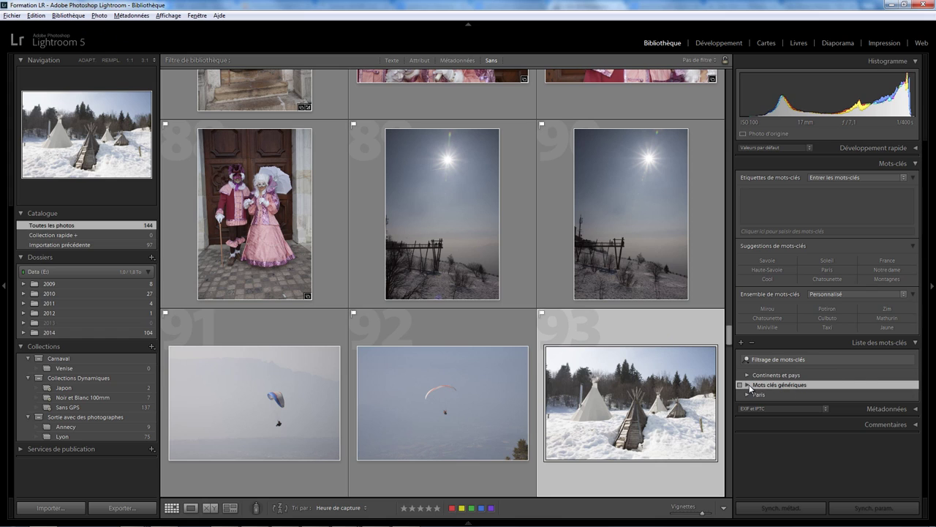
pyautogui.click(747, 395)
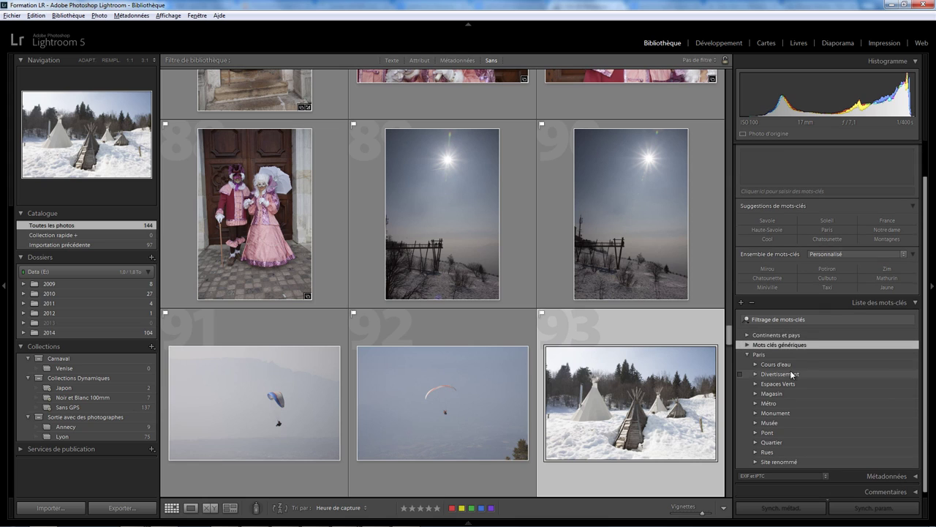
pyautogui.click(756, 363)
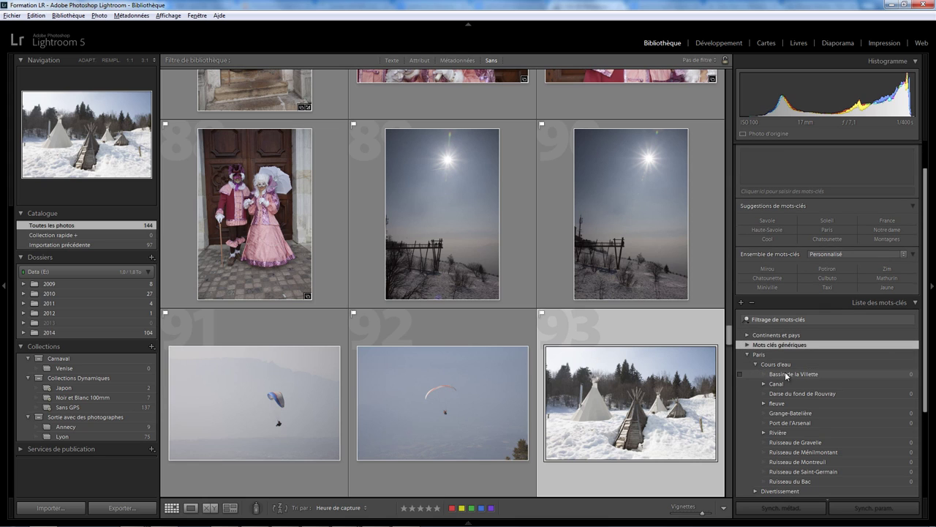
pyautogui.click(764, 320)
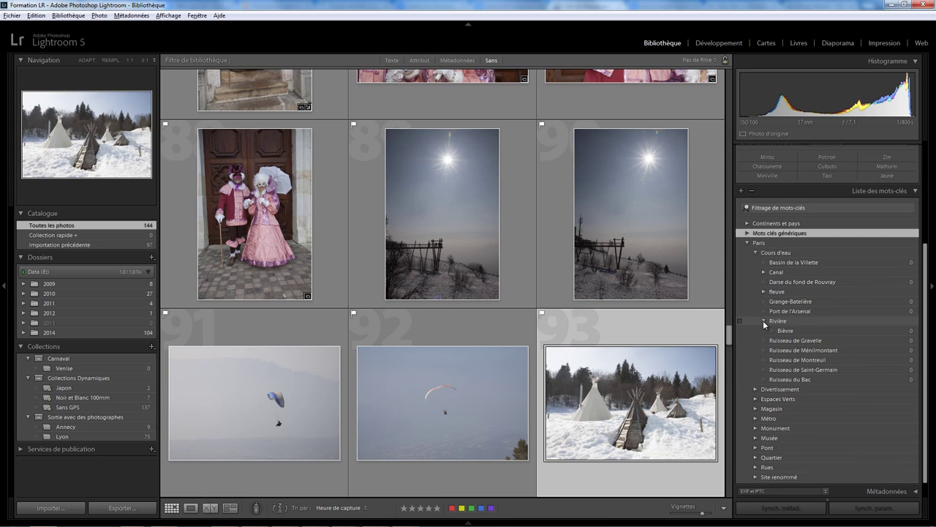
pyautogui.click(765, 291)
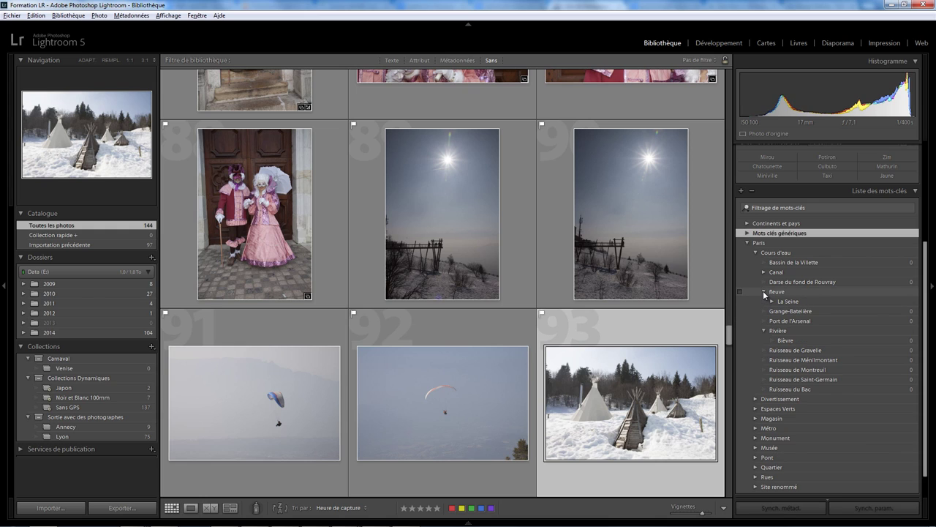
pyautogui.click(772, 302)
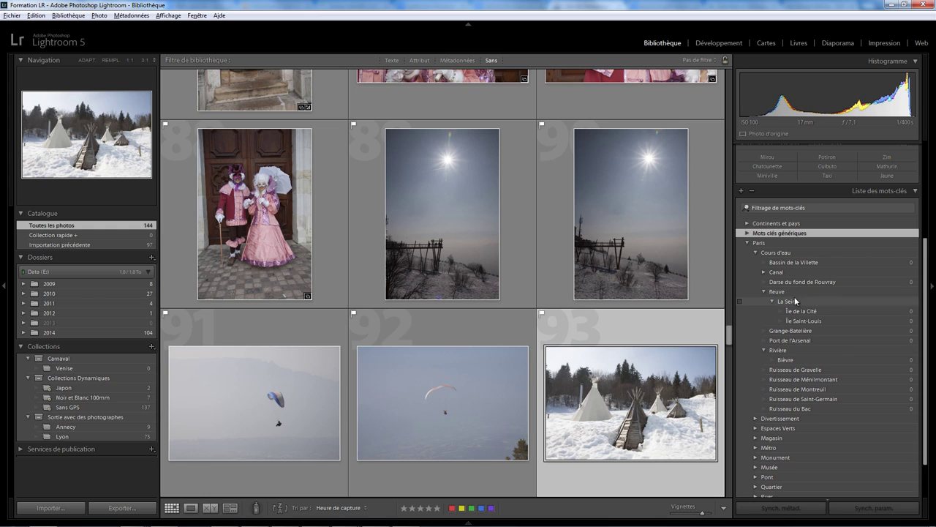
pyautogui.click(764, 272)
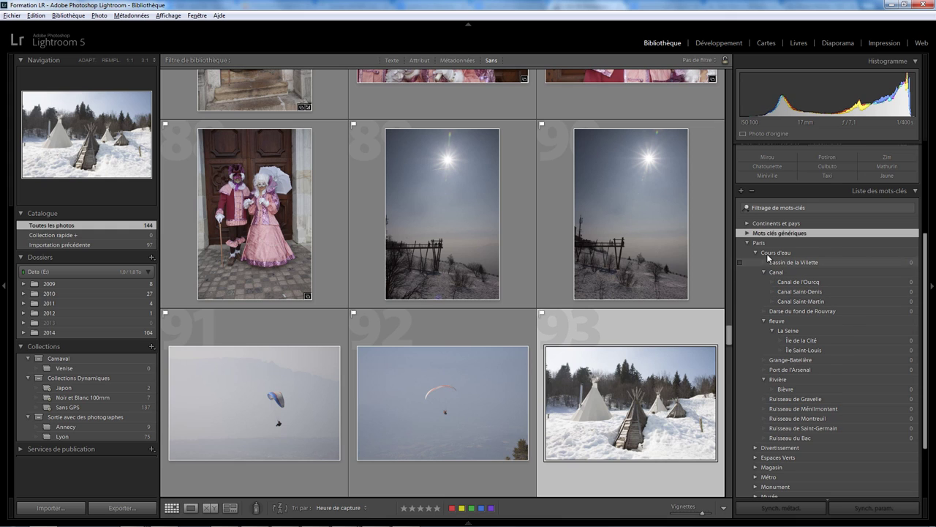
pyautogui.click(748, 242)
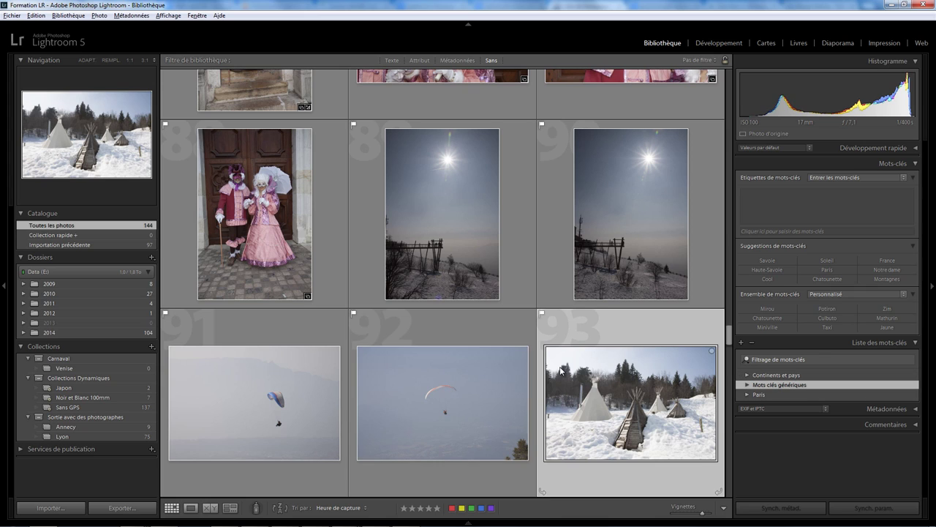
pyautogui.moveTo(443, 402)
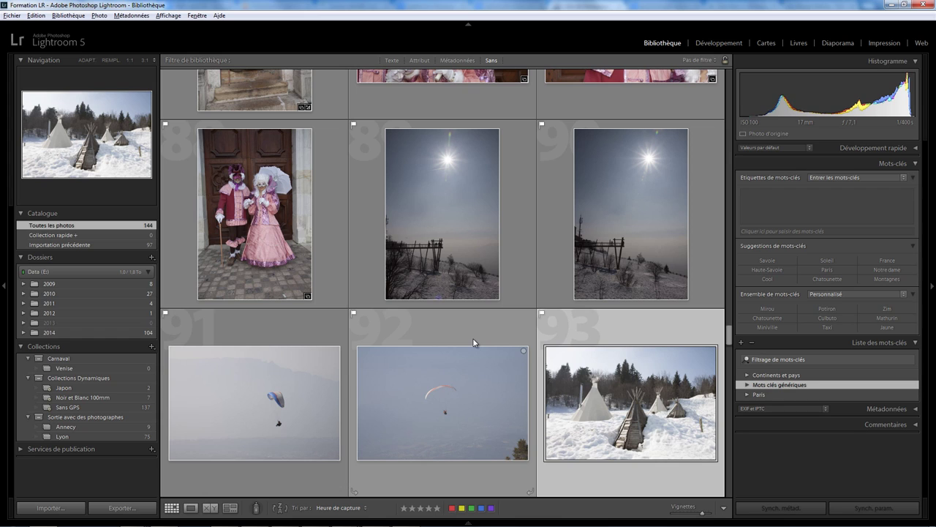
# Select thumbnail 89, the sun above the snowy fence
pyautogui.click(514, 243)
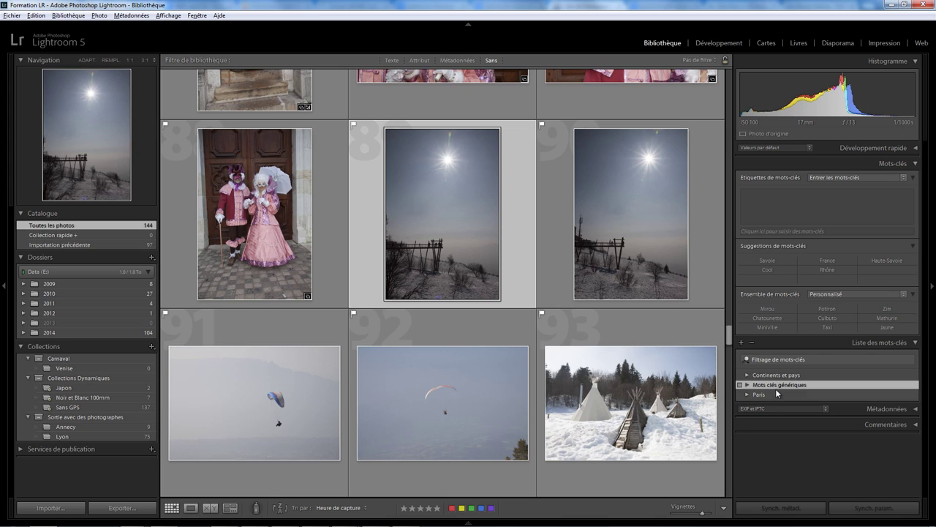
pyautogui.moveTo(776, 375)
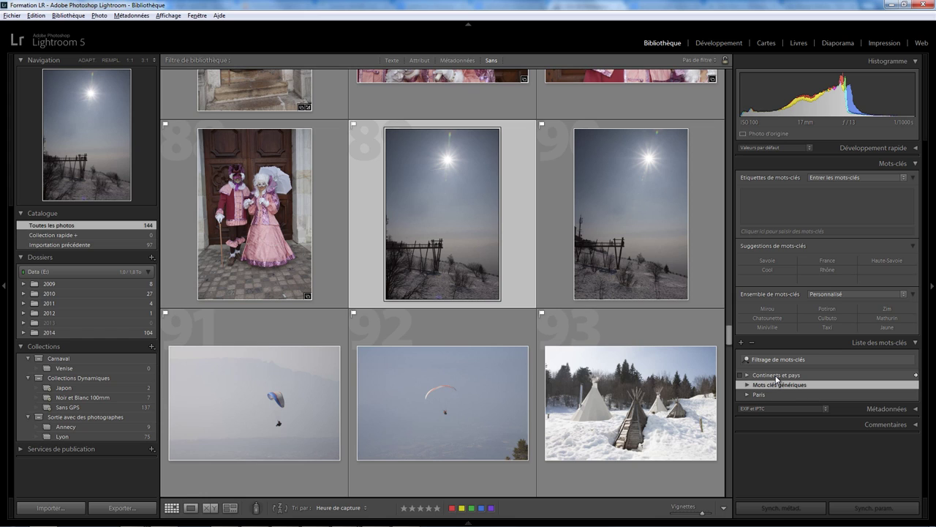
# Start a keyword beginning with 'So', mistakenly picking the Sol carrelé suggestion
pyautogui.click(768, 197)
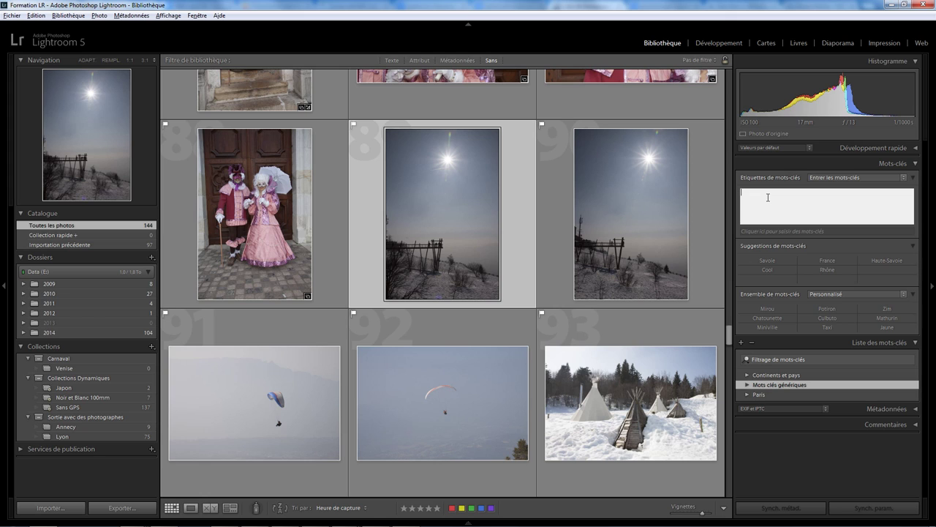
pyautogui.write('SOle')
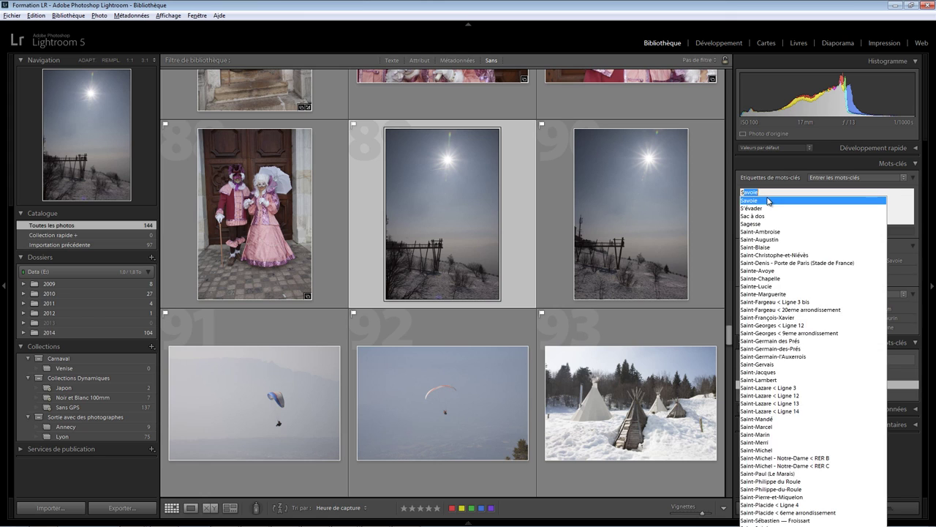
pyautogui.press('BackSpace')
pyautogui.press('BackSpace')
pyautogui.press('BackSpace')
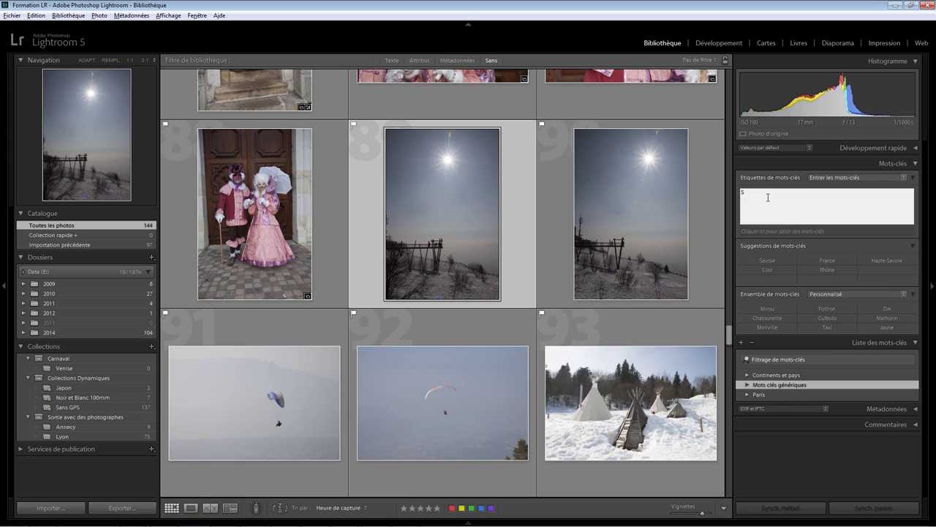
pyautogui.write('oleil')
pyautogui.press('BackSpace')
pyautogui.press('BackSpace')
pyautogui.press('BackSpace')
pyautogui.press('BackSpace')
pyautogui.press('BackSpace')
pyautogui.write('S')
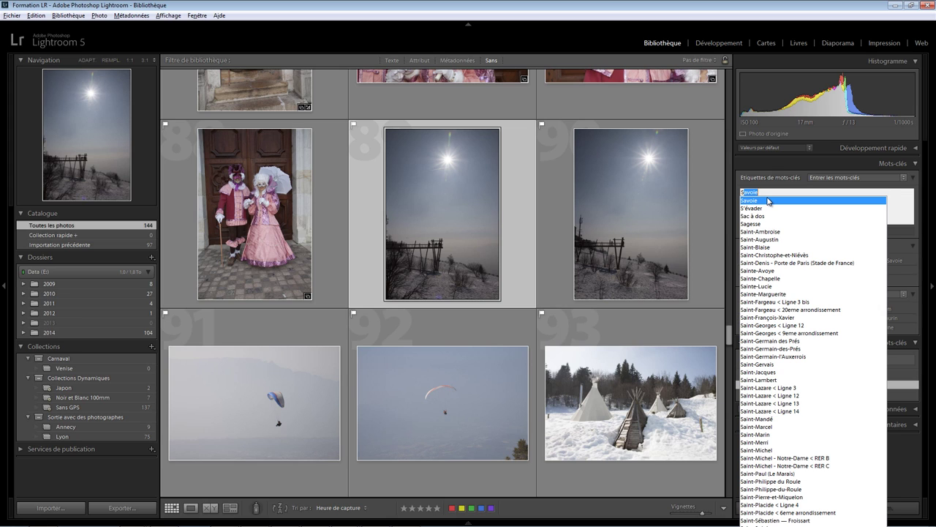
pyautogui.write('o')
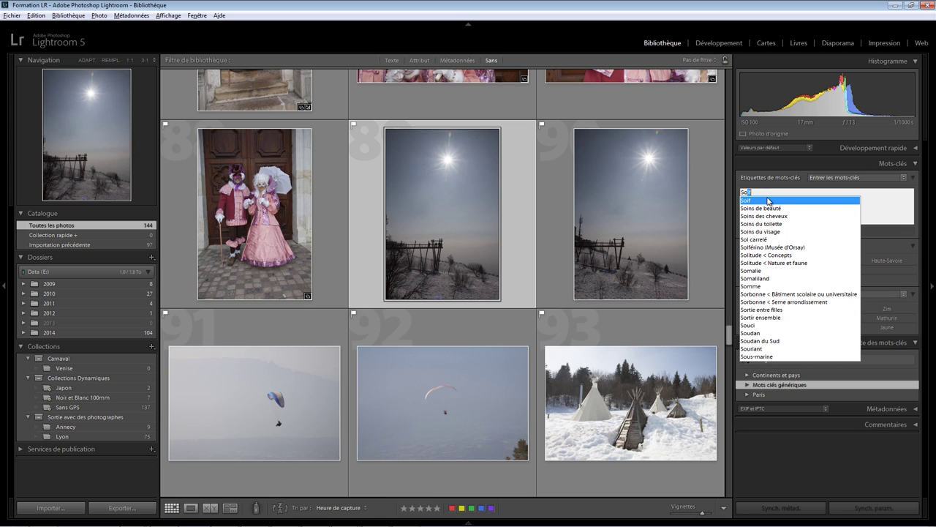
pyautogui.click(763, 240)
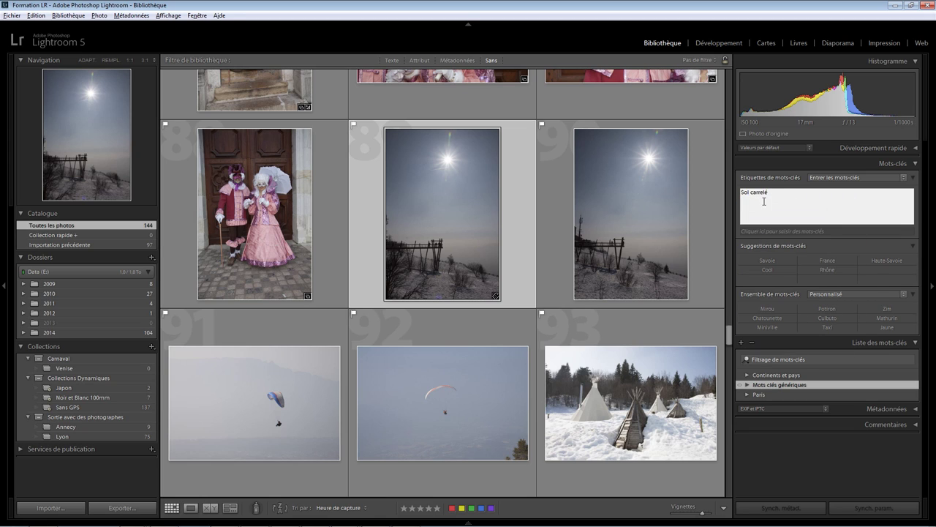
# Replace it with Soleil from autocomplete and add the Savoie suggestion
pyautogui.click(764, 201)
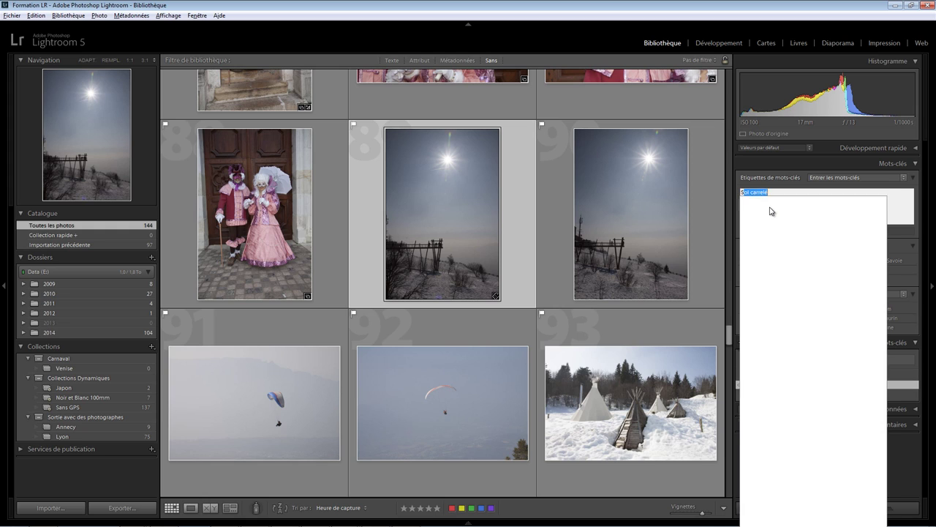
pyautogui.write('Sole')
pyautogui.click(770, 207)
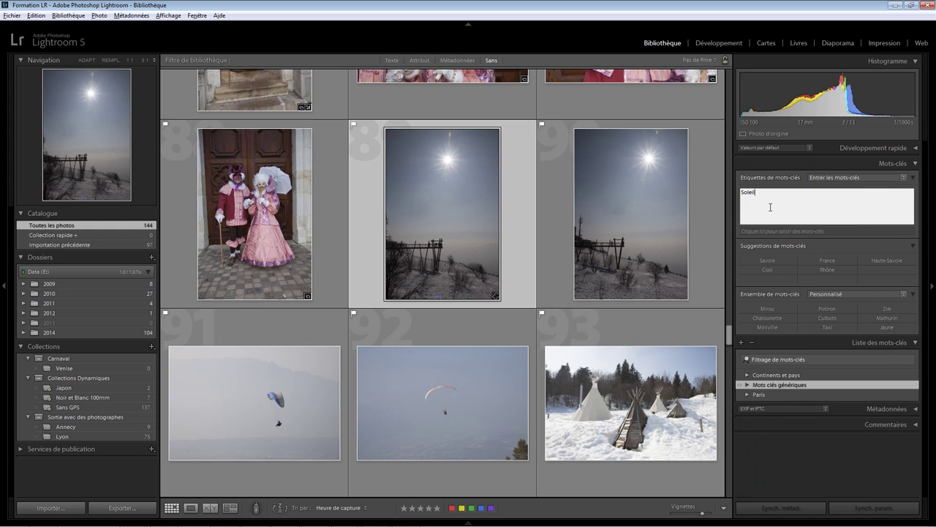
pyautogui.write(',')
pyautogui.click(768, 260)
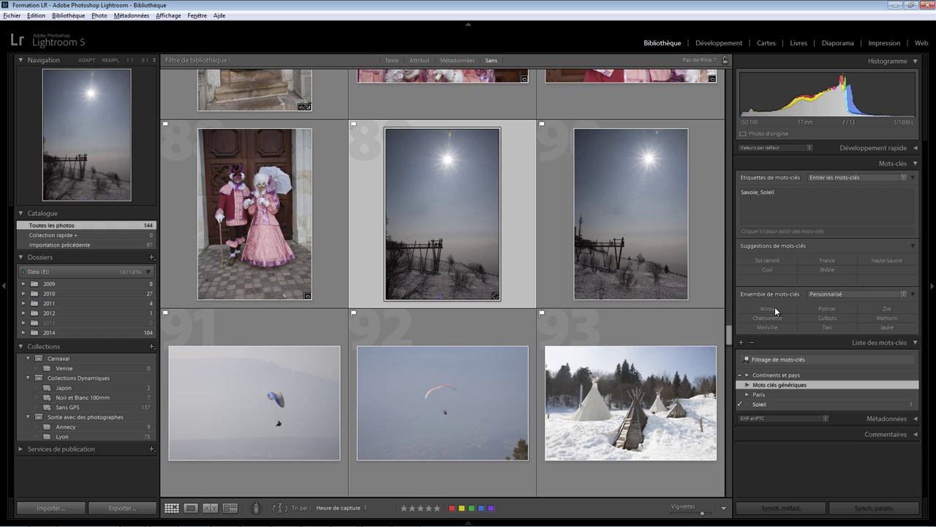
pyautogui.click(828, 296)
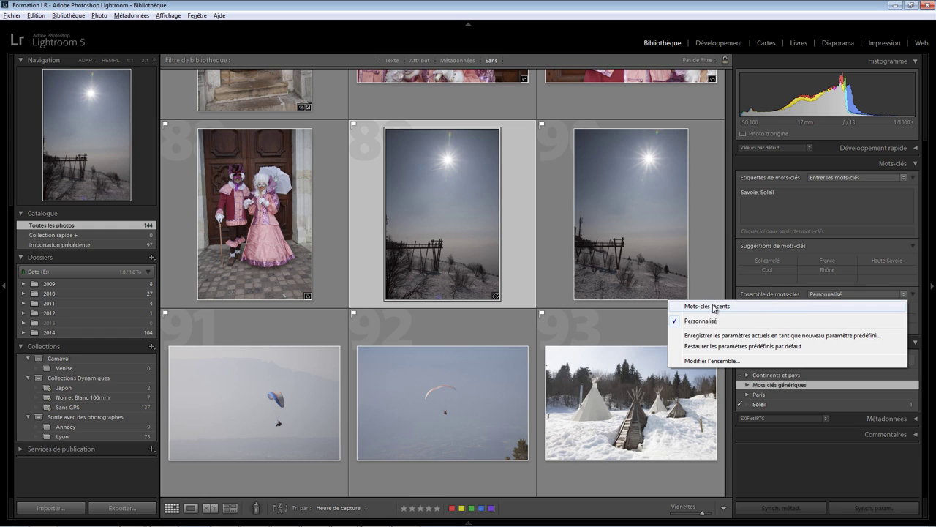
pyautogui.click(724, 361)
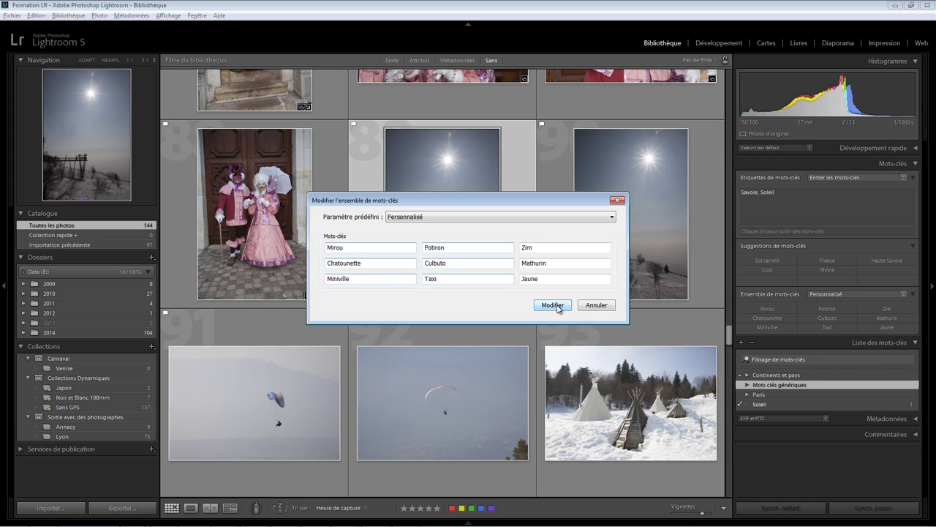
pyautogui.click(553, 305)
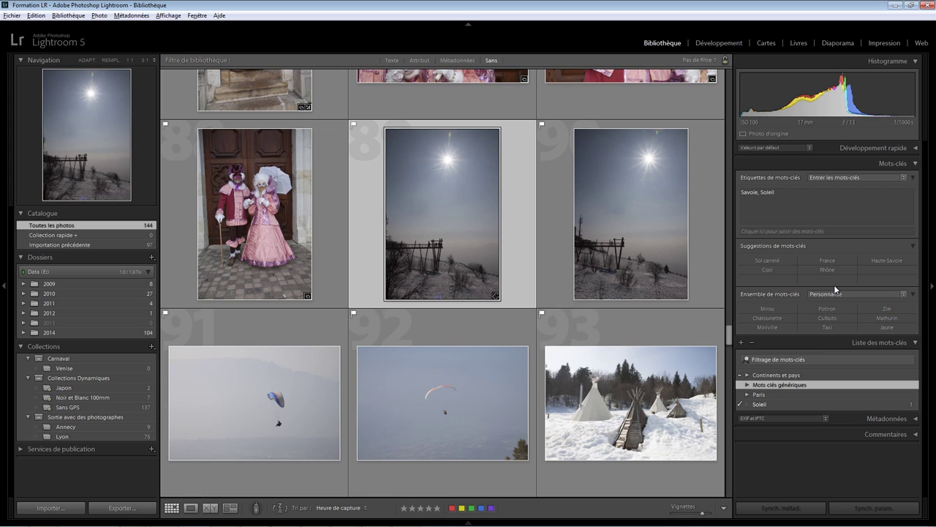
# Add Chatounette from the keyword set and tick Rhône-Alpes under Continents et pays > Europe > France
pyautogui.click(767, 319)
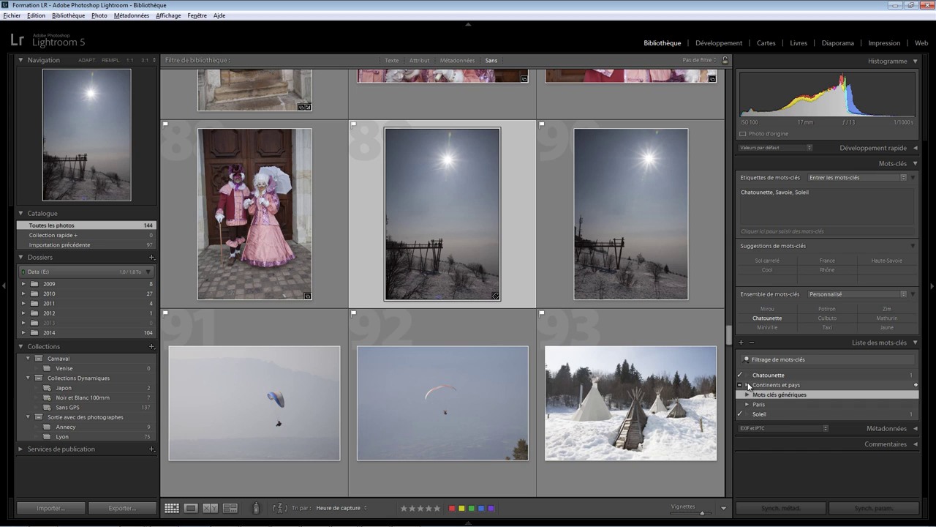
pyautogui.click(747, 384)
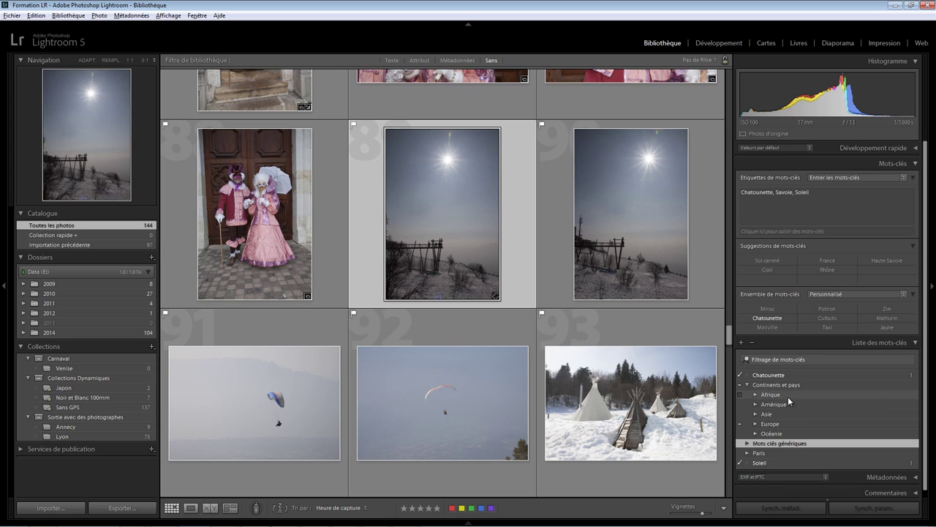
pyautogui.click(756, 424)
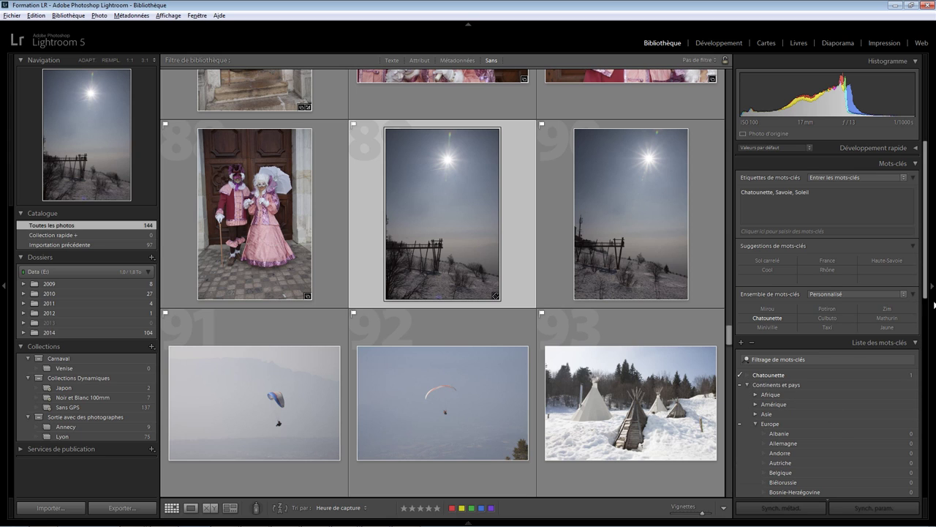
pyautogui.scroll(-10, 856, 308)
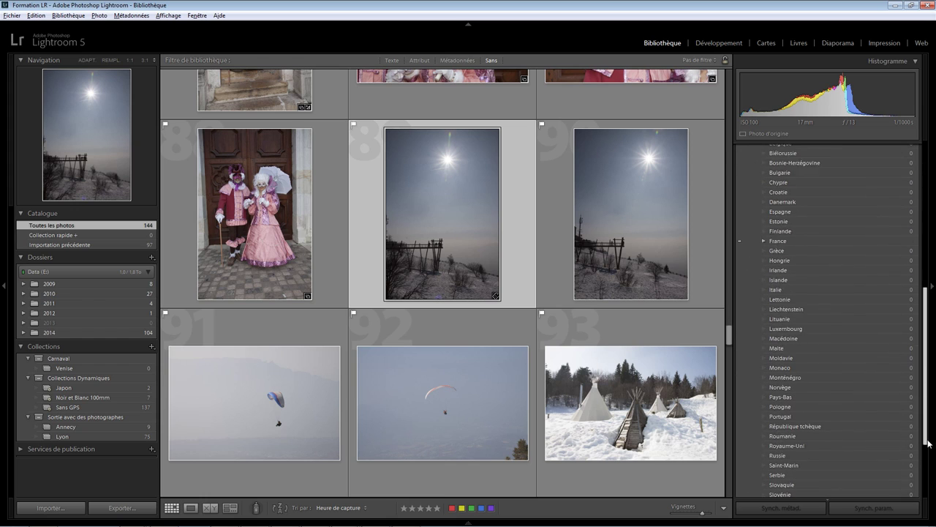
pyautogui.click(764, 211)
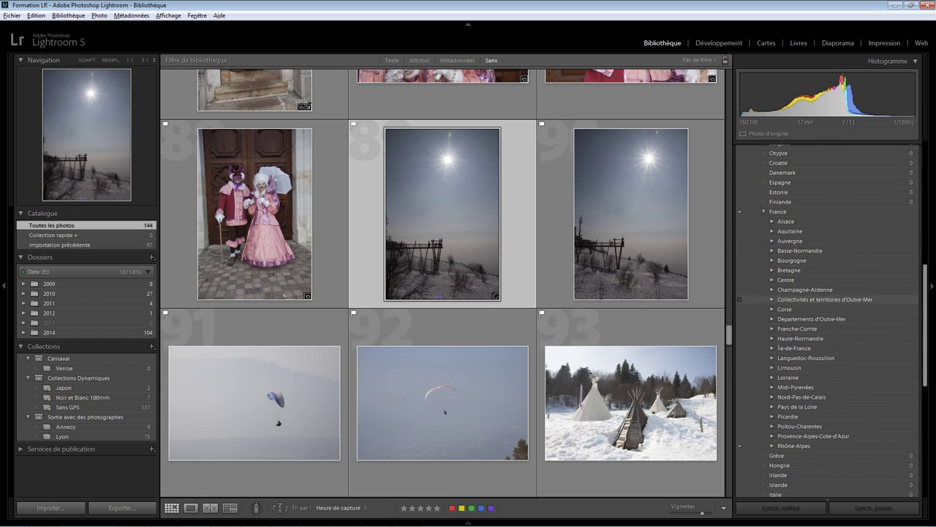
pyautogui.scroll(-2, 925, 306)
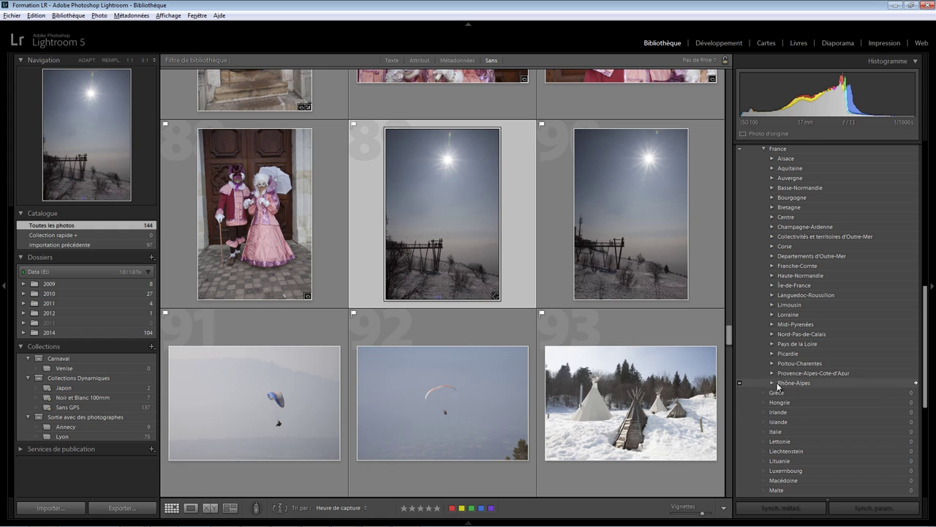
pyautogui.click(740, 382)
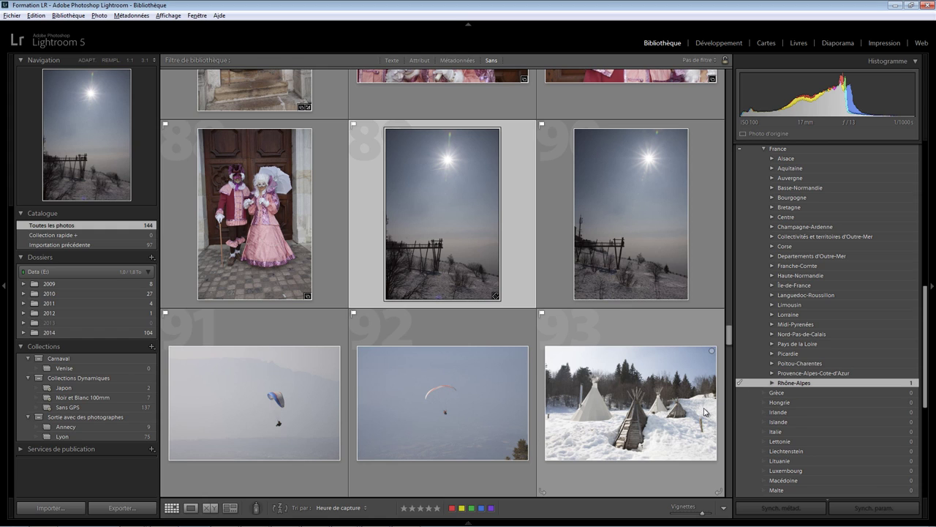
pyautogui.moveTo(925, 373); pyautogui.dragTo(923, 193)
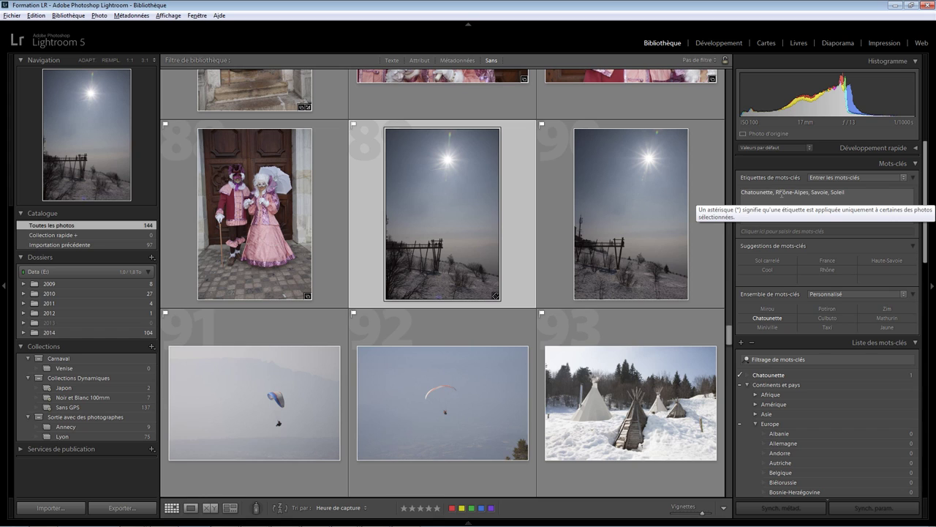
# Append the keyword Bleue to the photo's keyword tags
pyautogui.click(848, 194)
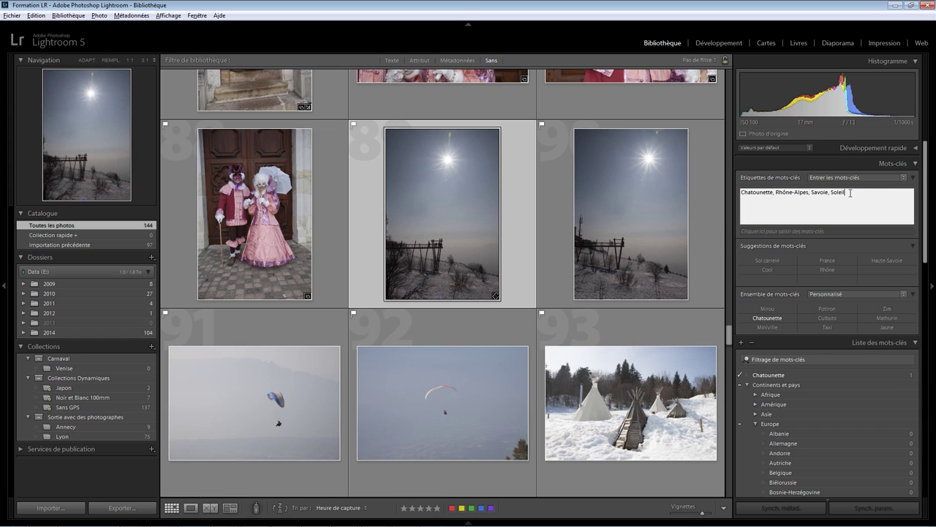
pyautogui.write(', B')
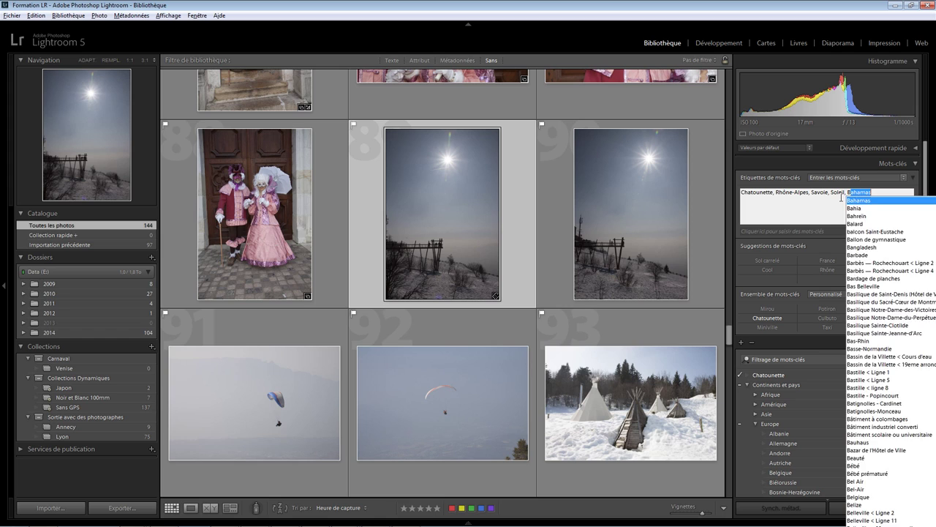
pyautogui.write('leue')
pyautogui.press('Return')
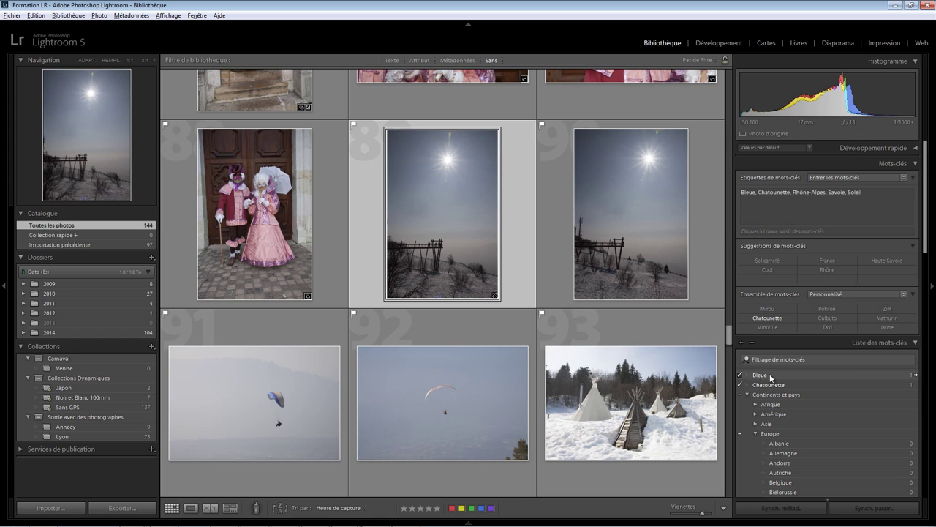
# Clear all keywords from the photo's keyword tags field
pyautogui.scroll(-3, 771, 373)
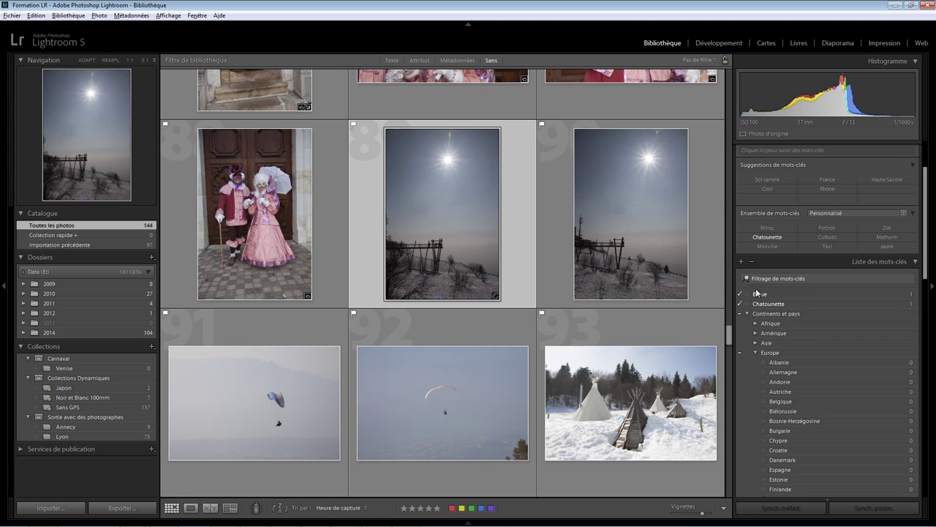
pyautogui.scroll(3, 793, 259)
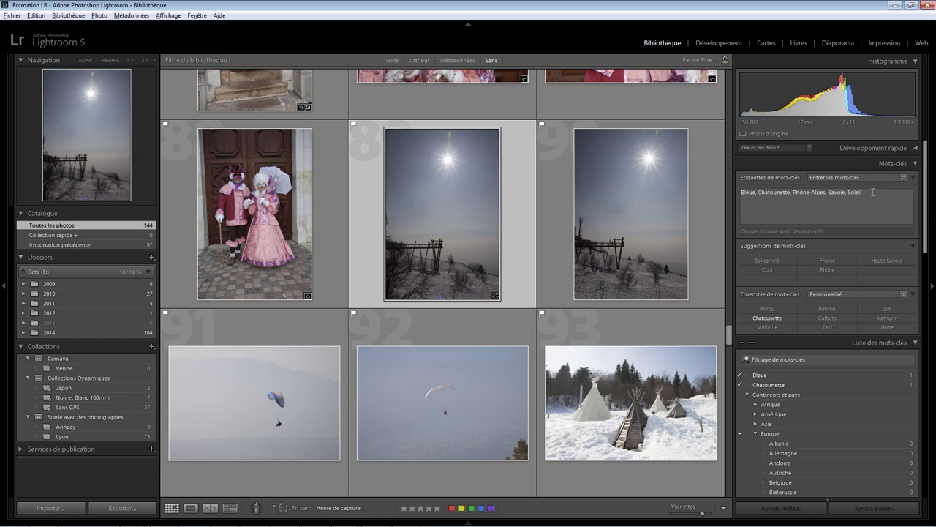
pyautogui.click(832, 193)
pyautogui.hotkey('ctrl', 'a')
pyautogui.press('Delete')
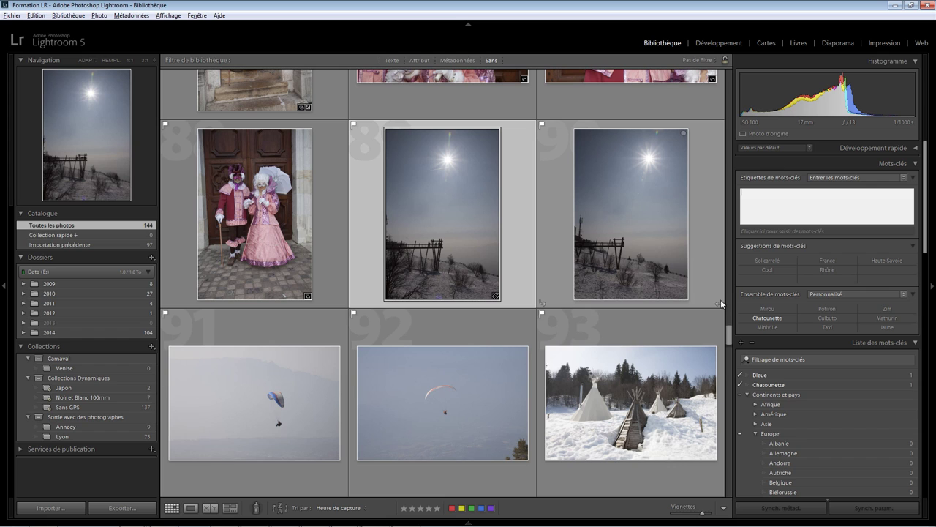
# Tag photos 89 and 90 together with Soleil and Savoie, then reselect photo 89
pyautogui.keyDown('ctrl'); pyautogui.click(698, 278); pyautogui.keyUp('ctrl')
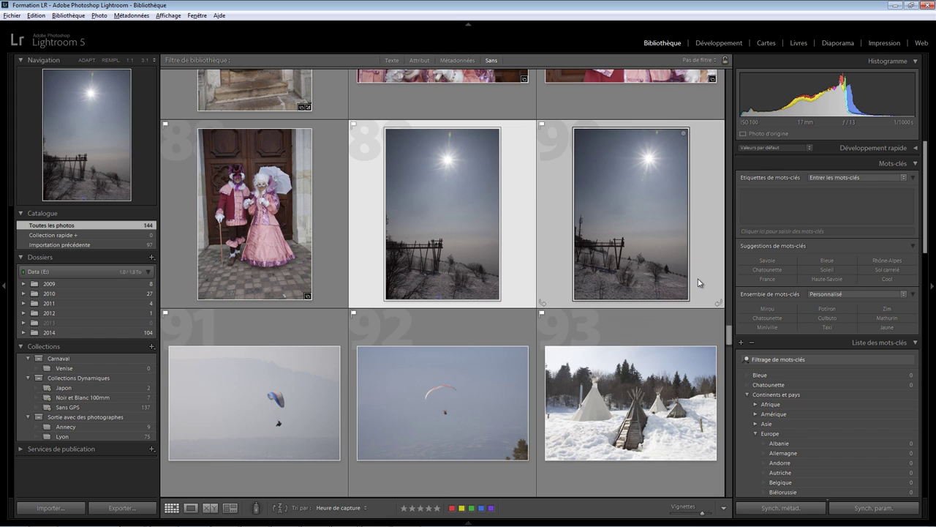
pyautogui.click(780, 199)
pyautogui.write('S')
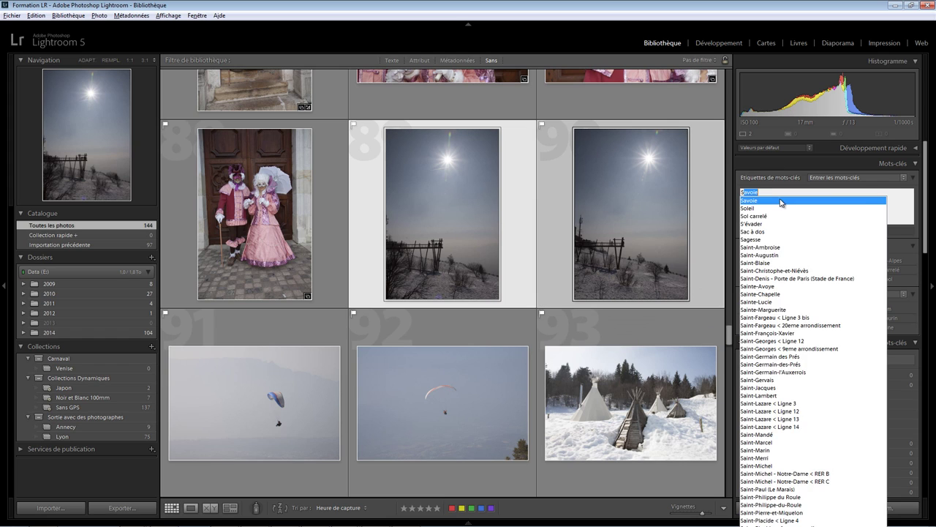
pyautogui.write('ol')
pyautogui.click(775, 201)
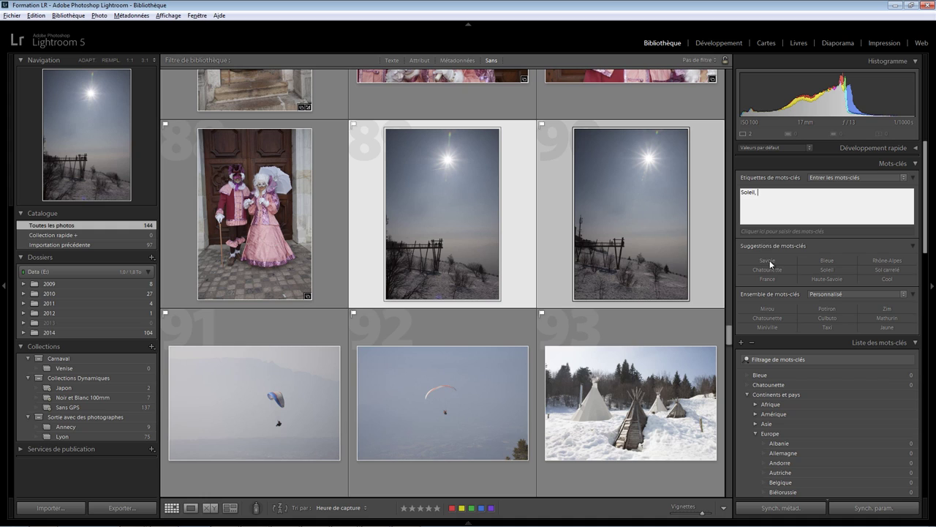
pyautogui.click(767, 261)
pyautogui.click(788, 192)
pyautogui.click(501, 322)
pyautogui.click(371, 272)
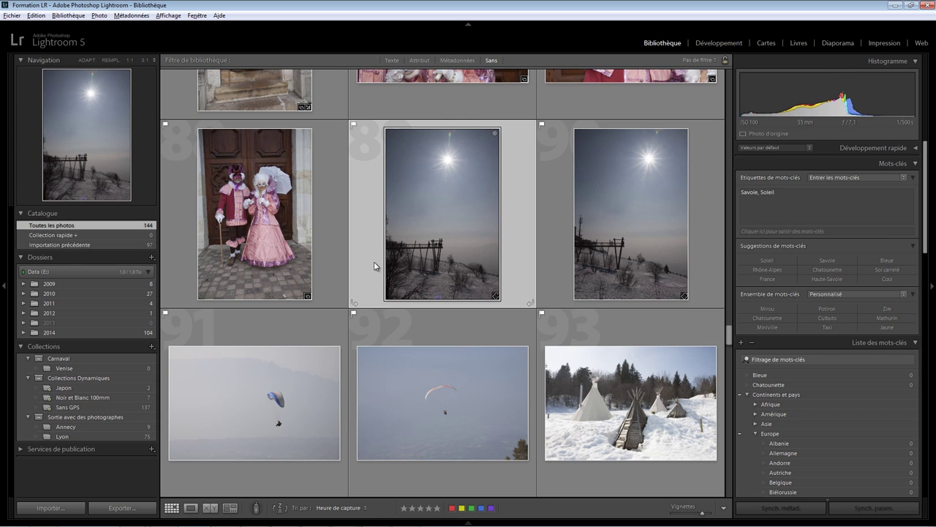
# Select photos 89 through 101 and add the keyword Montagne to them
pyautogui.scroll(-5, 393, 299)
pyautogui.scroll(-3, 391, 296)
pyautogui.scroll(3, 396, 295)
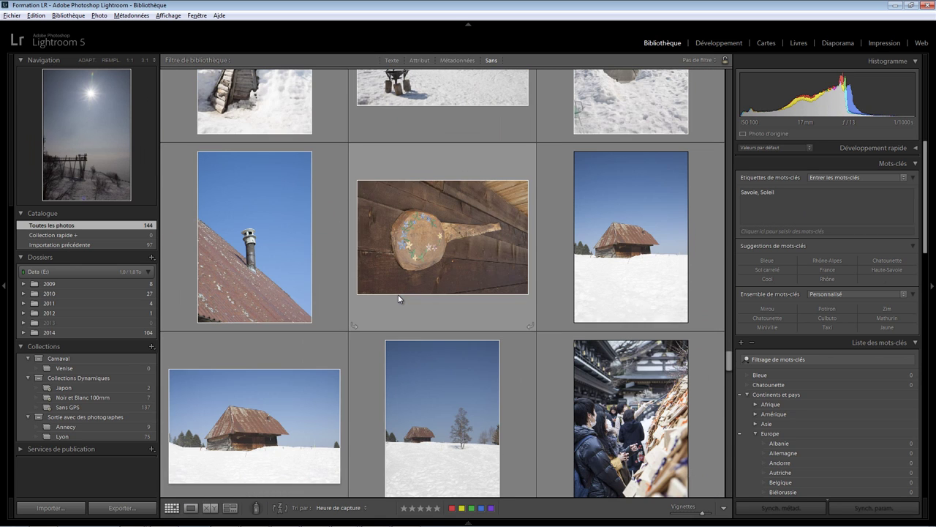
pyautogui.keyDown('shift'); pyautogui.click(526, 368); pyautogui.keyUp('shift')
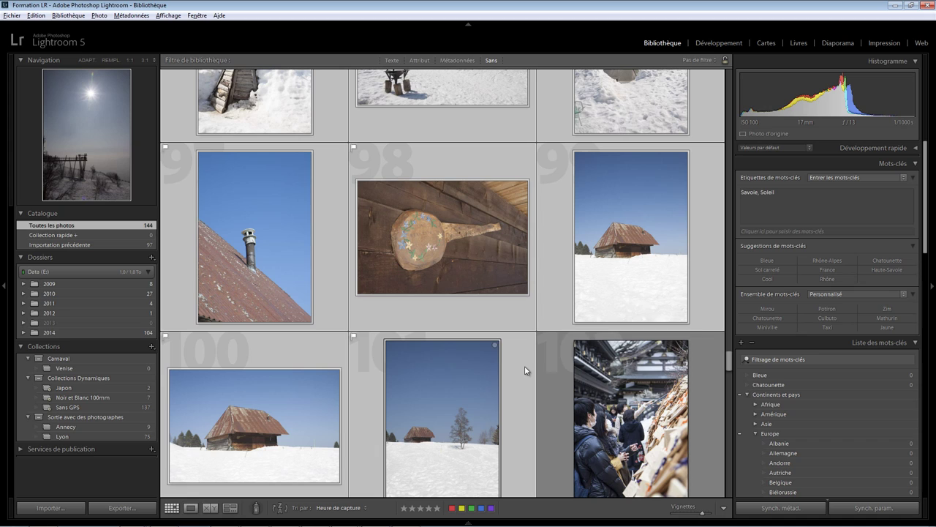
pyautogui.click(795, 194)
pyautogui.moveTo(808, 208)
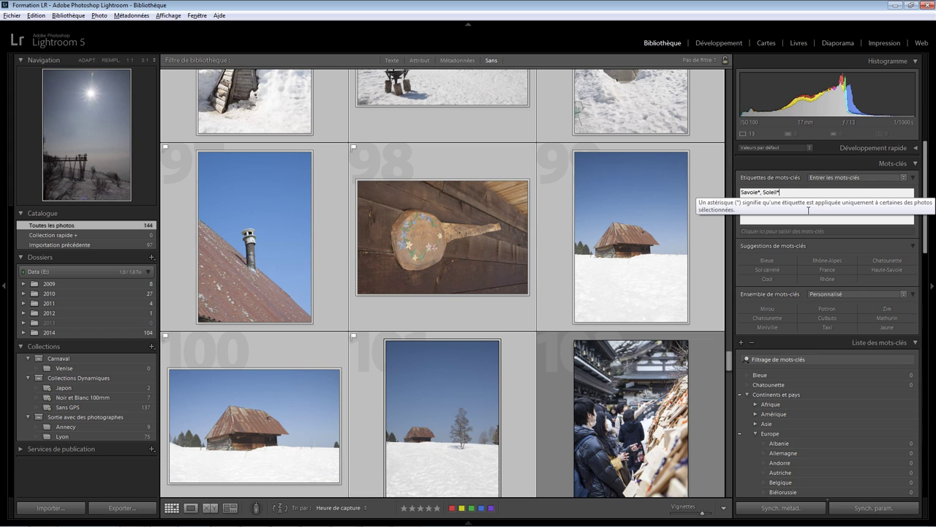
pyautogui.write('Mo')
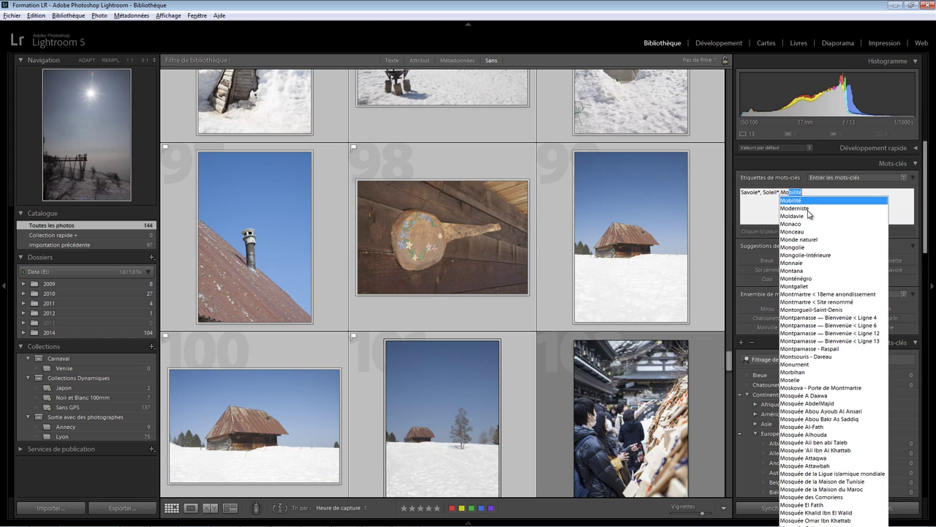
pyautogui.write('ntagne')
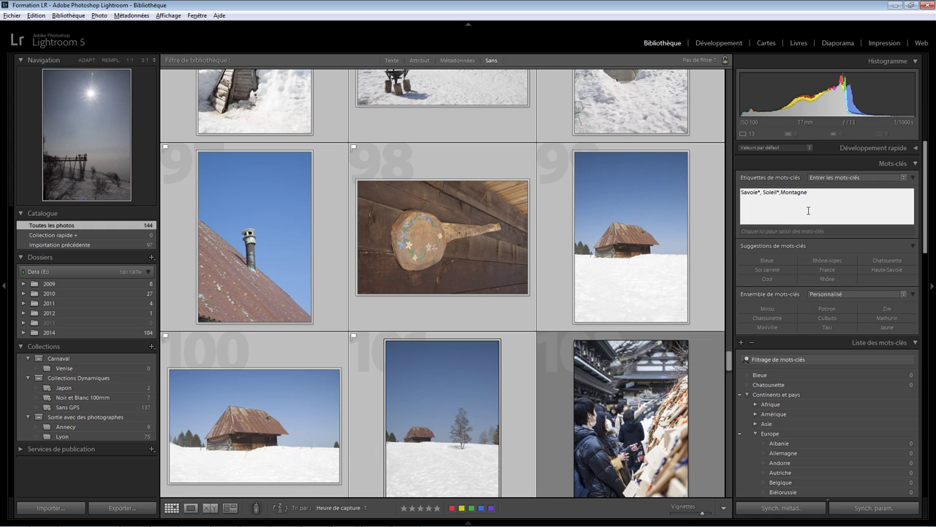
pyautogui.press('Return')
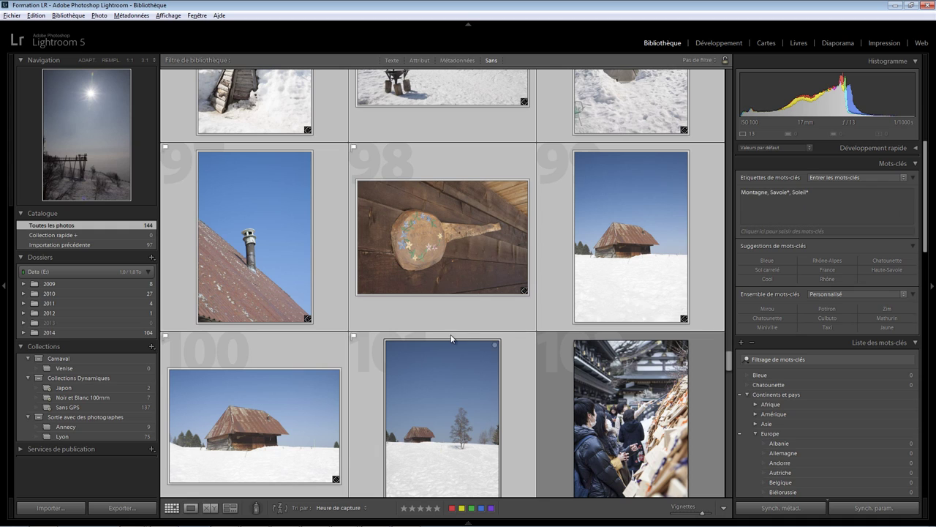
# Check the keywords on the wooden paddle and snowy chalet photos
pyautogui.click(525, 291)
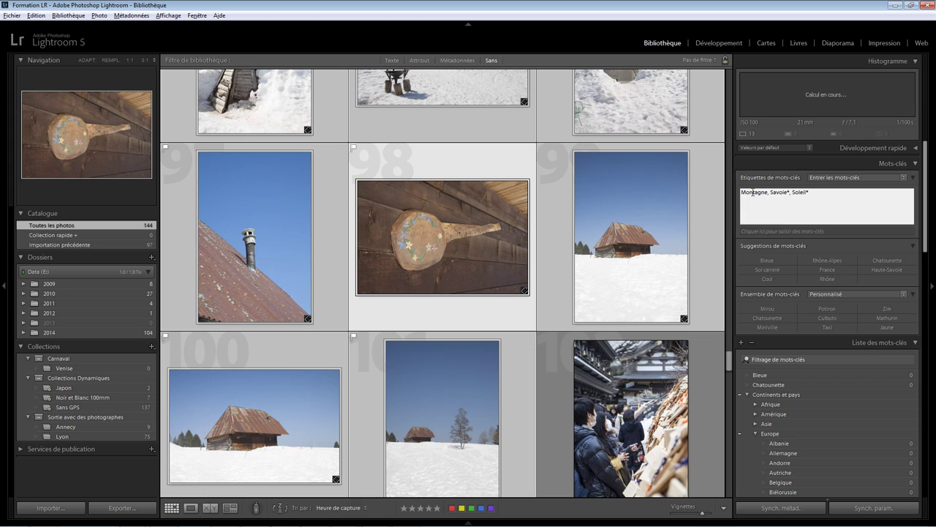
pyautogui.click(551, 305)
pyautogui.click(493, 306)
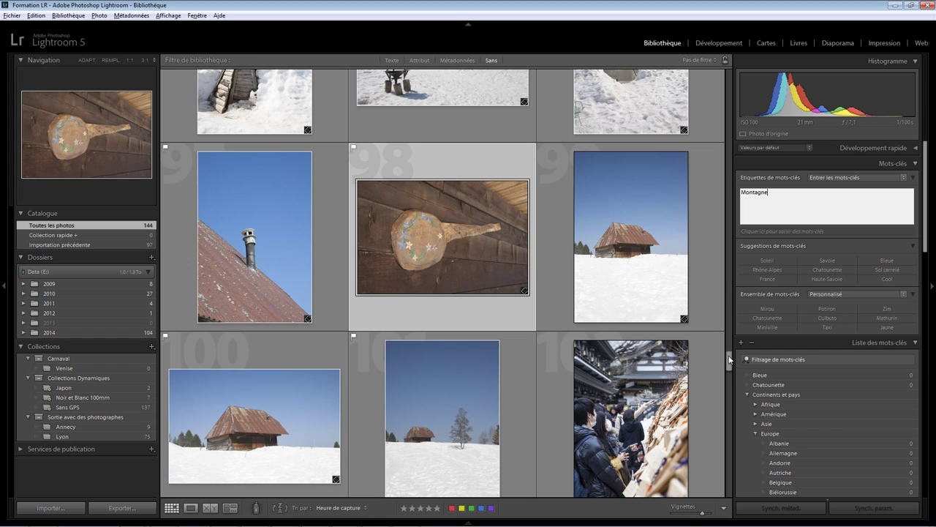
pyautogui.moveTo(729, 359); pyautogui.dragTo(728, 378)
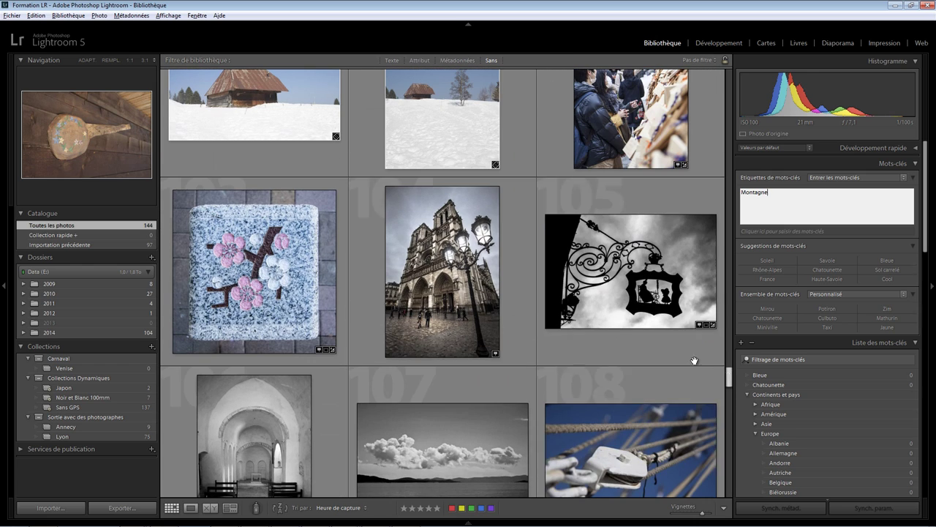
# Tag the Notre-Dame cathedral photo with the keyword 'Notre dame'
pyautogui.click(507, 272)
pyautogui.click(776, 197)
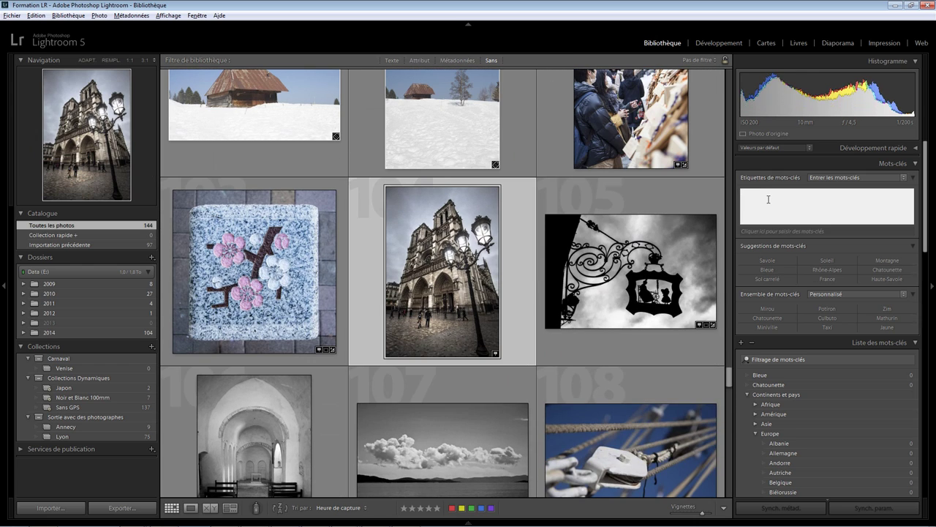
pyautogui.write('Notre dame')
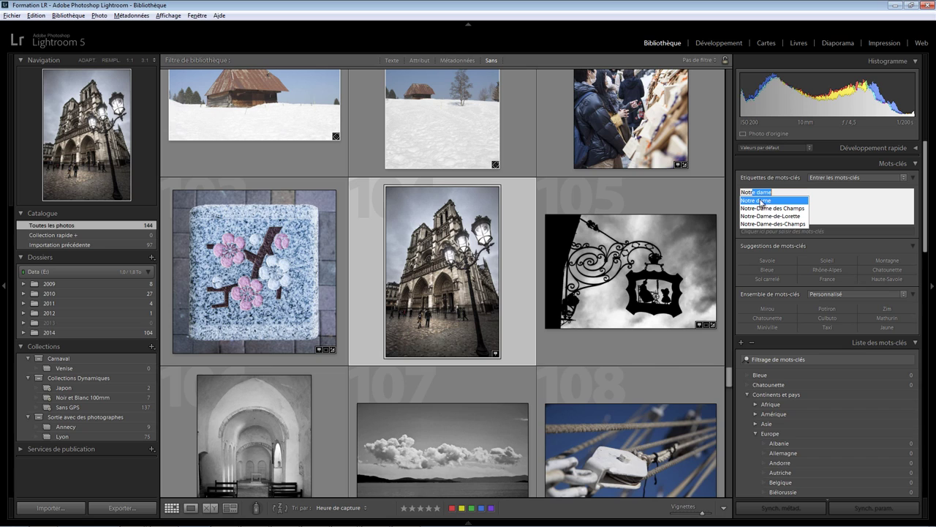
pyautogui.click(761, 200)
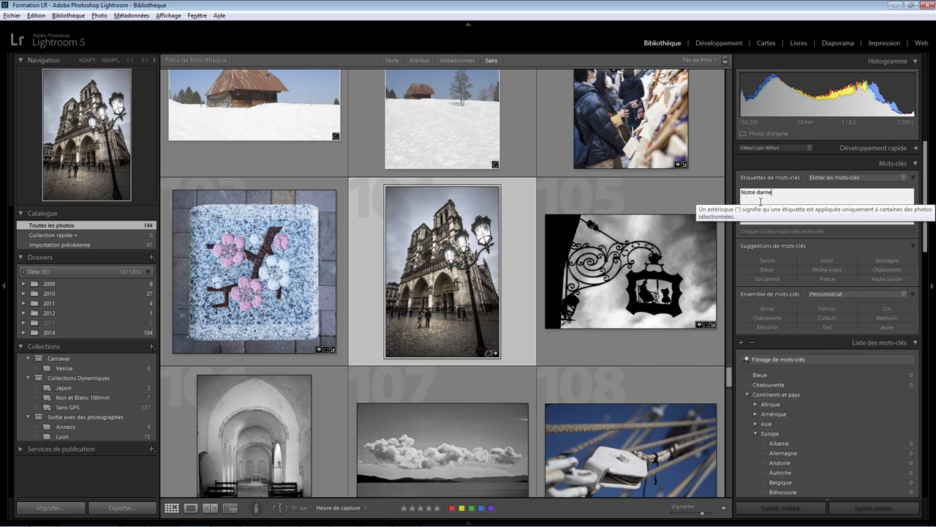
pyautogui.click(520, 339)
# Tag the foggy lone-tree photo with the keyword 'Soleil'
pyautogui.scroll(-5, 520, 336)
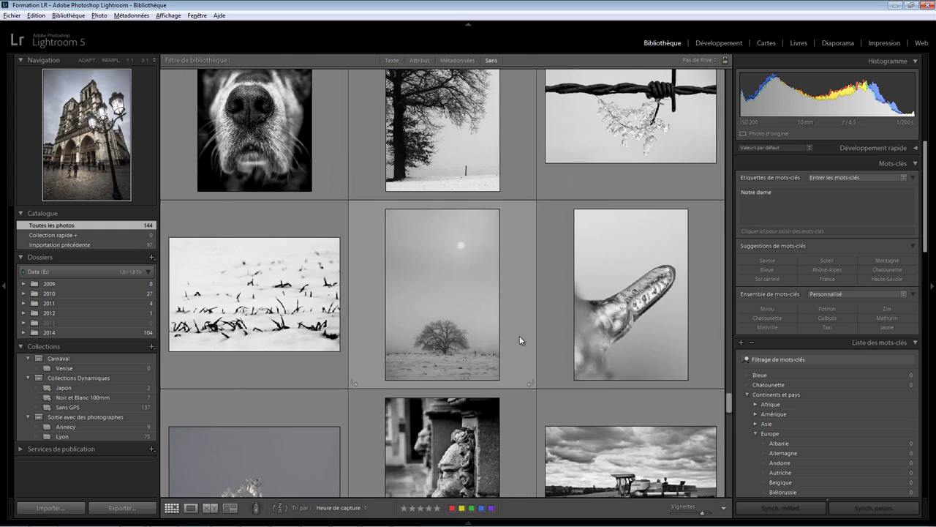
pyautogui.click(506, 298)
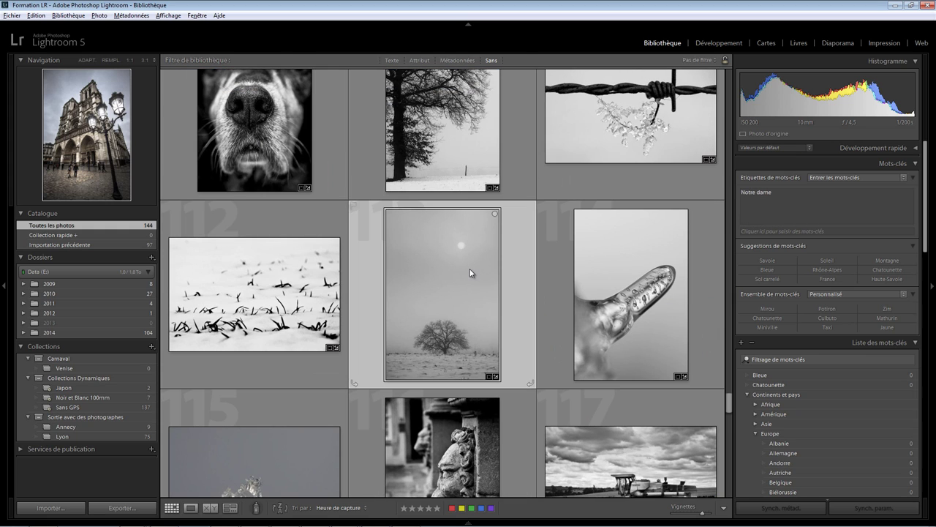
pyautogui.click(764, 195)
pyautogui.write('Soleil')
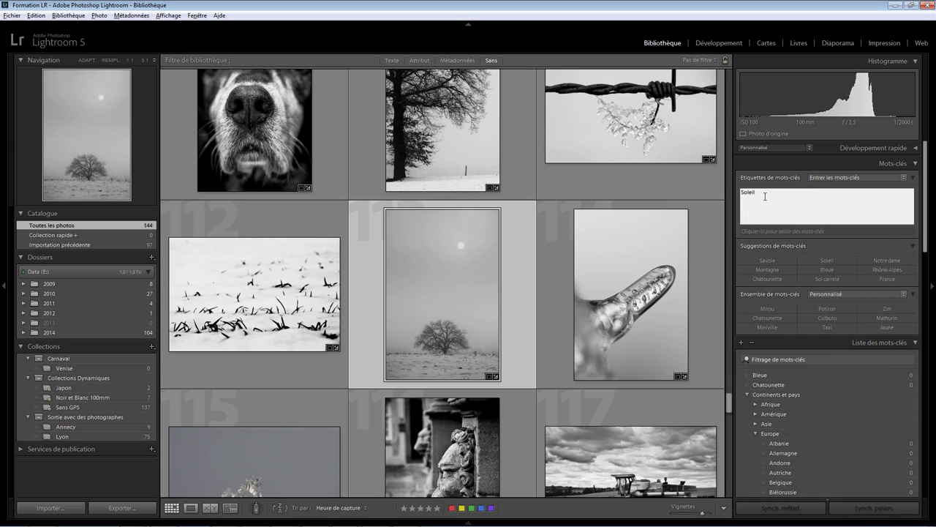
pyautogui.press('Return')
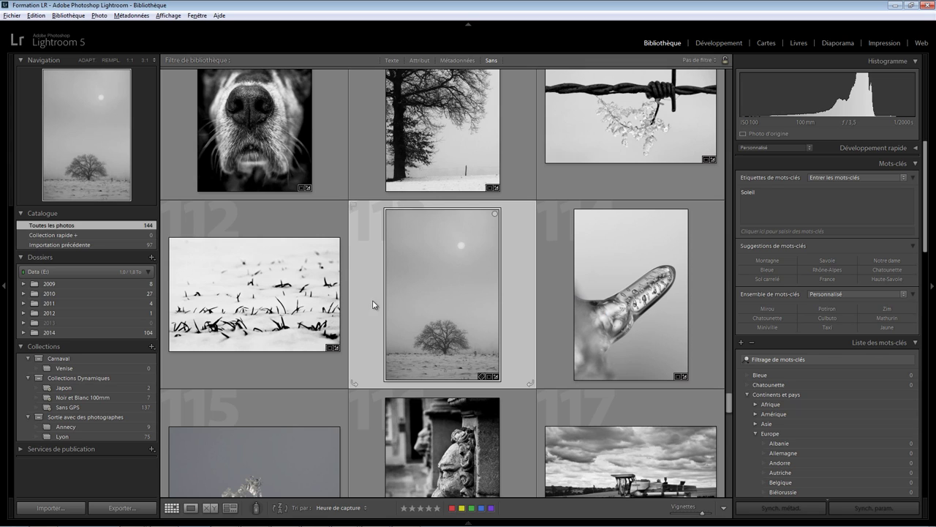
# Create smart collection 'Photos avec du soleil' with rule Mots-clés contient Soleil
pyautogui.click(151, 347)
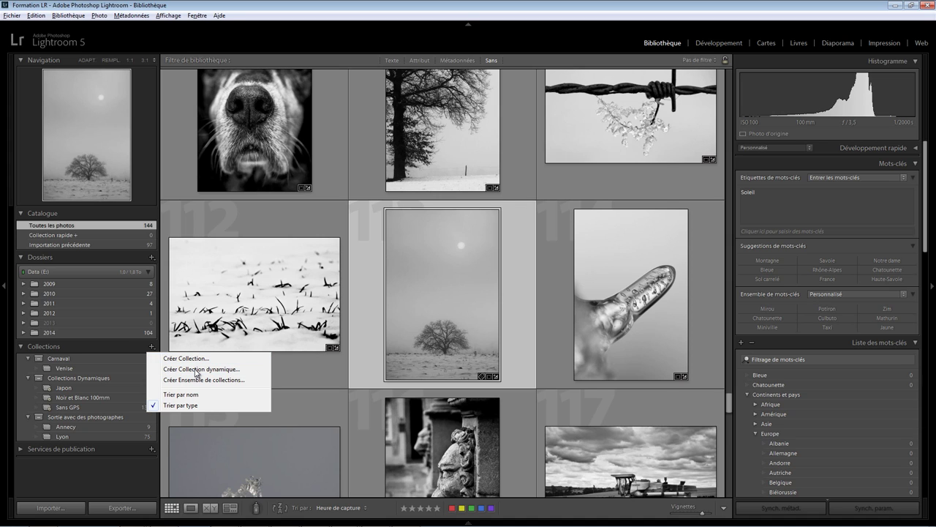
pyautogui.click(195, 370)
pyautogui.click(375, 229)
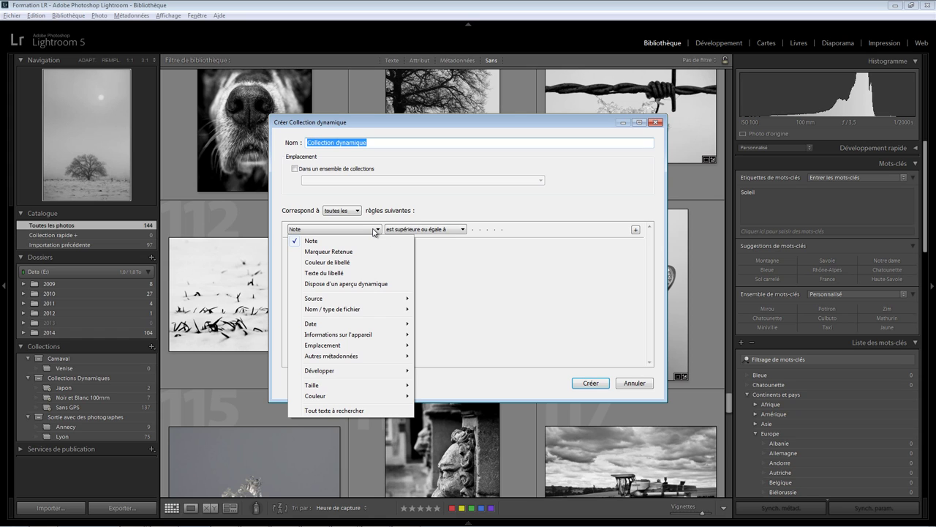
pyautogui.moveTo(331, 355)
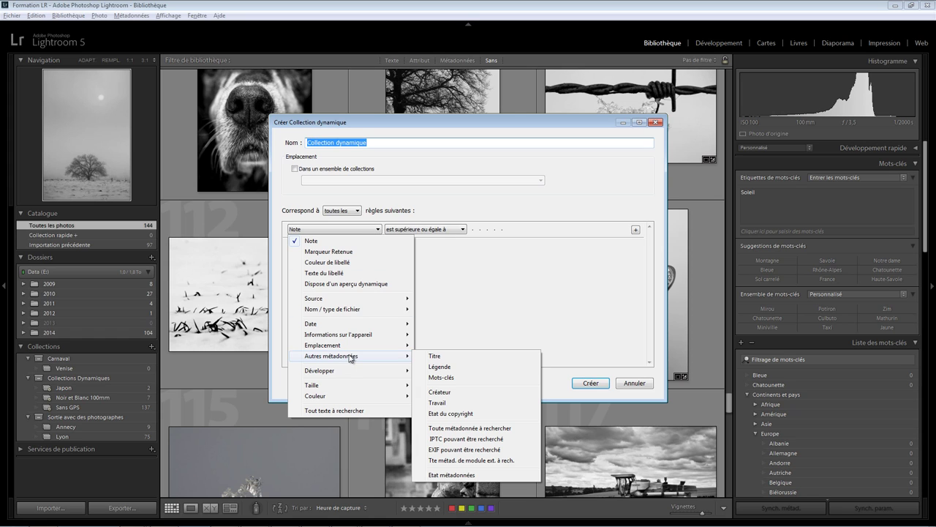
pyautogui.click(440, 377)
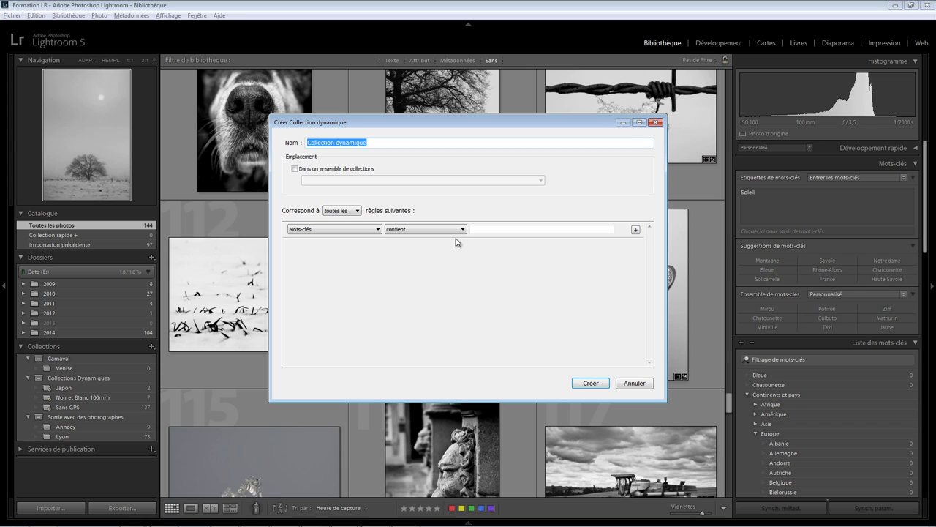
pyautogui.click(485, 230)
pyautogui.write('Soleil')
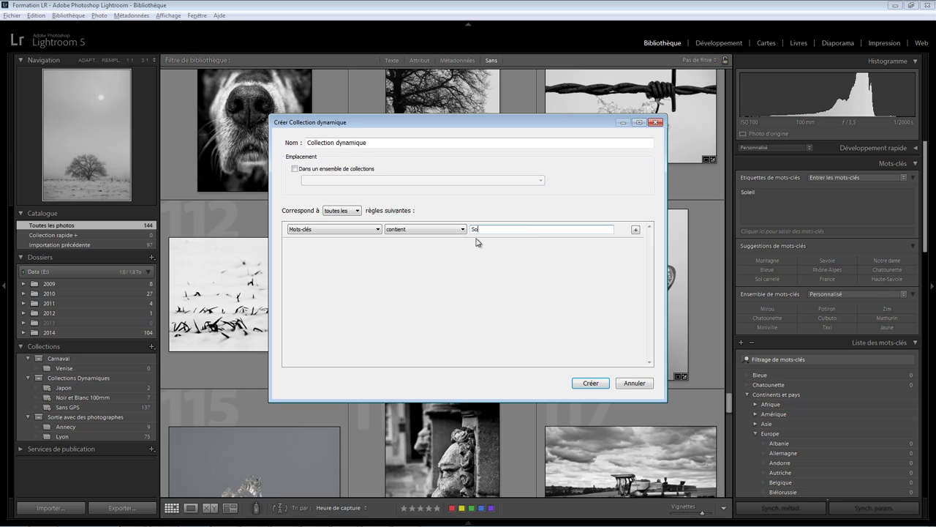
pyautogui.click(381, 144)
pyautogui.write('Photo')
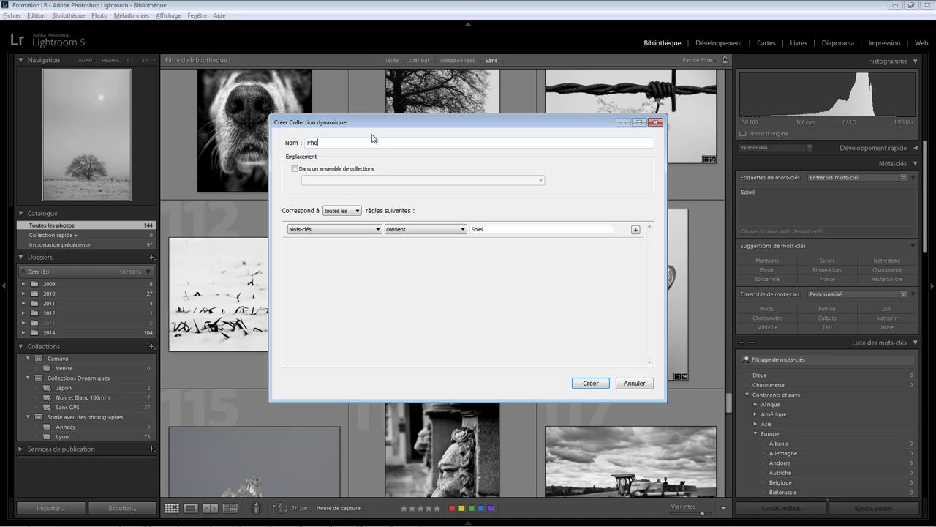
pyautogui.write('s avec du ')
pyautogui.write('soleil')
pyautogui.click(597, 382)
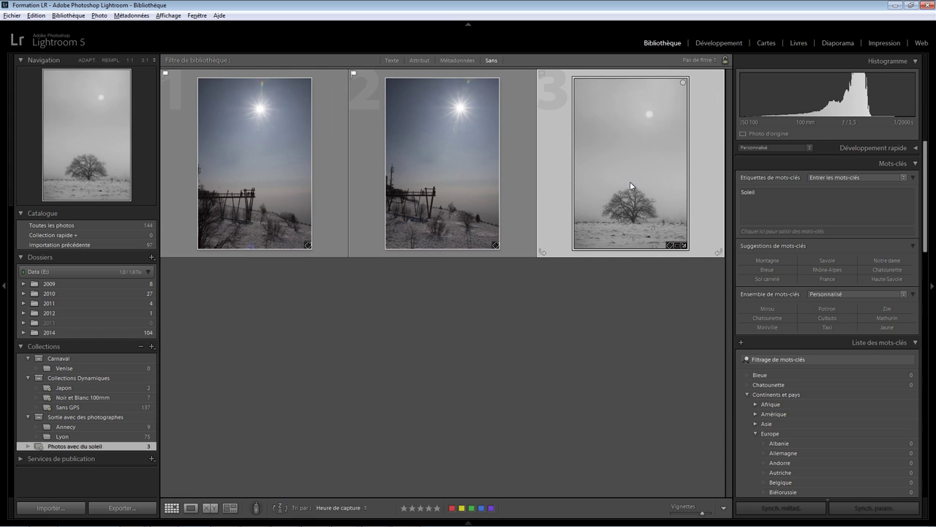
# Add a second rule, Mots-clés contient Montagne, to 'Photos avec du soleil' and save
pyautogui.rightClick(117, 447)
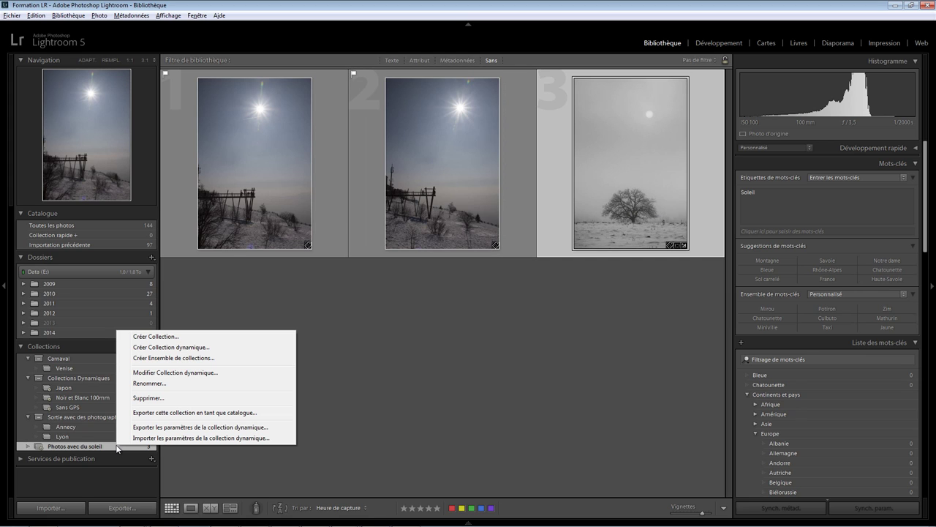
pyautogui.click(175, 373)
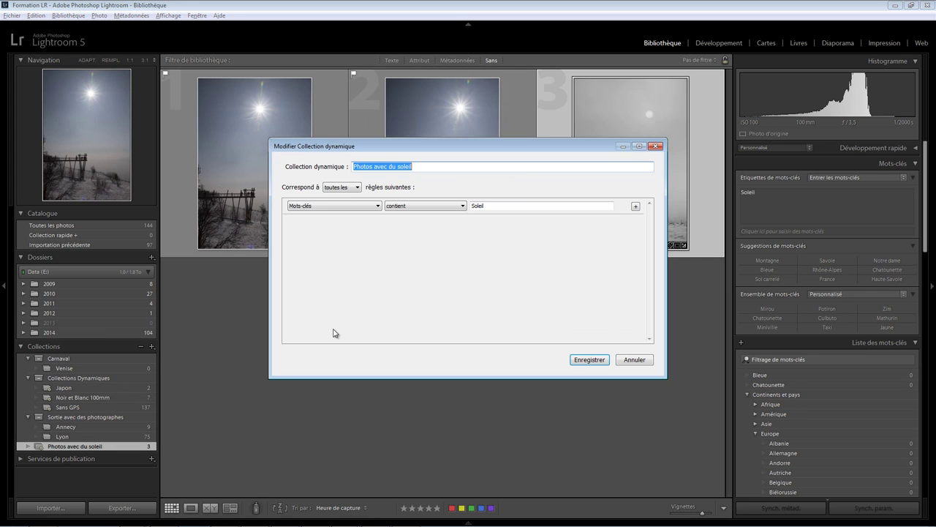
pyautogui.click(636, 206)
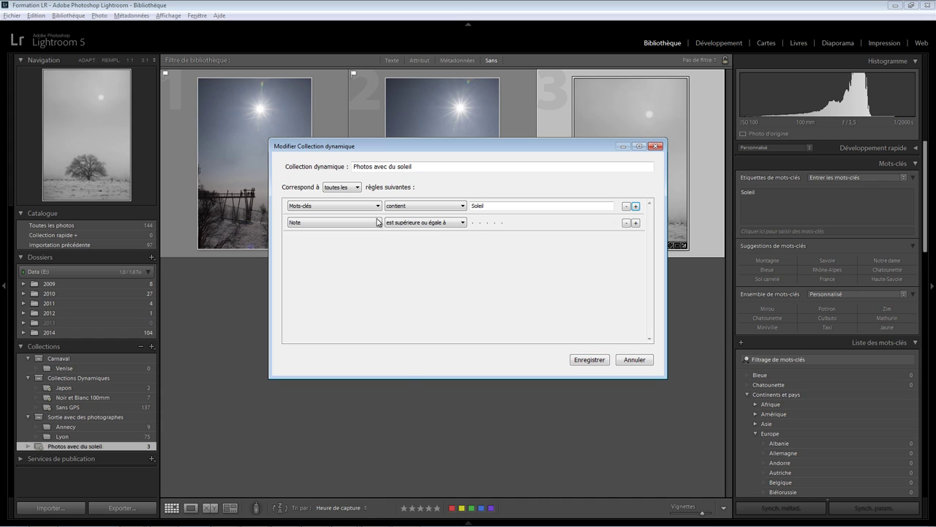
pyautogui.click(378, 222)
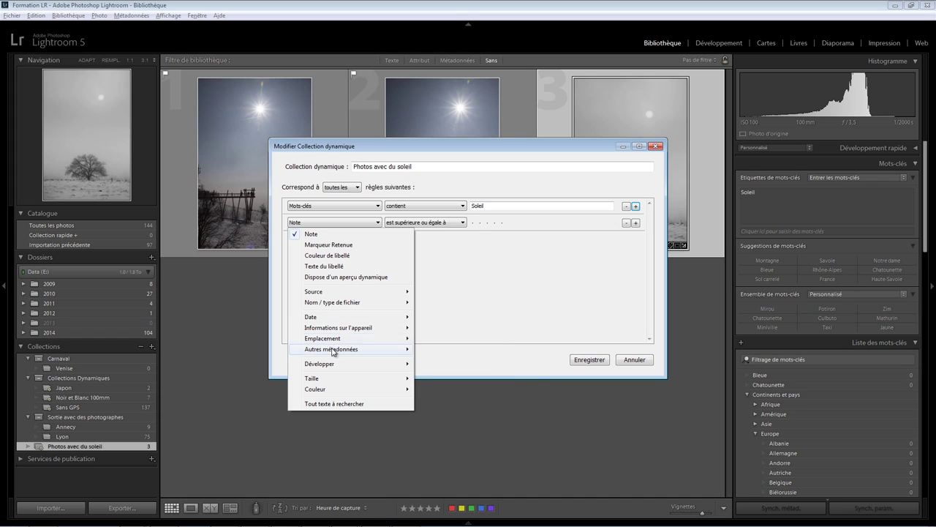
pyautogui.moveTo(331, 349)
pyautogui.click(441, 370)
pyautogui.write('Mon')
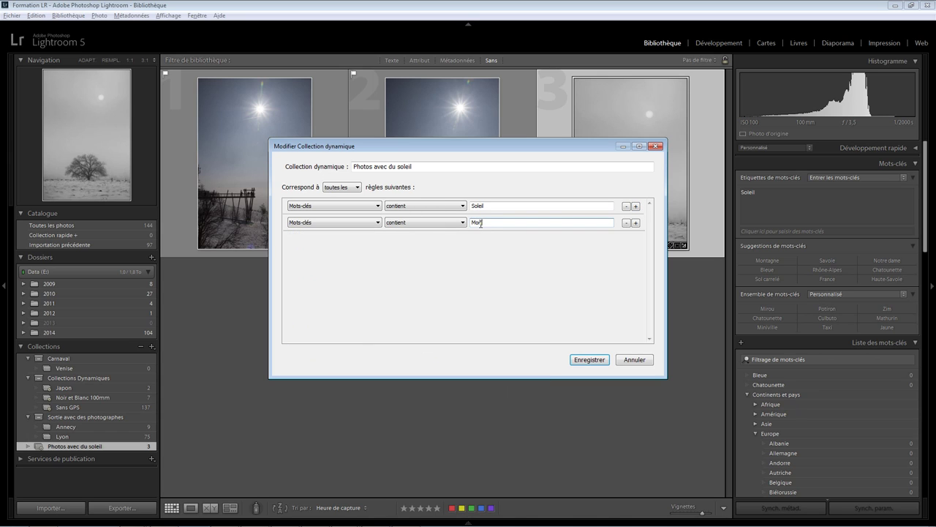
pyautogui.write('tagne')
pyautogui.click(597, 361)
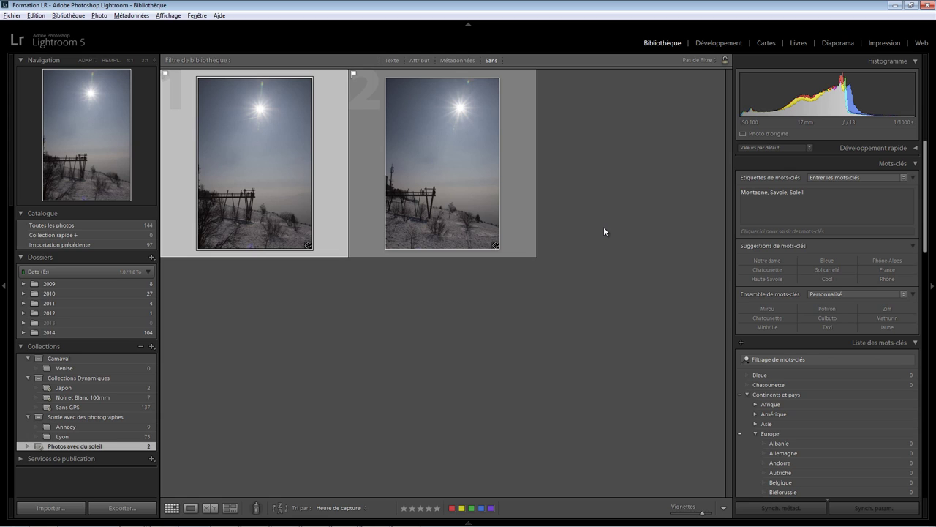
# Check the second sunny photo's keywords, then collapse the Mots-clés and Liste des mots-clés panels
pyautogui.click(524, 228)
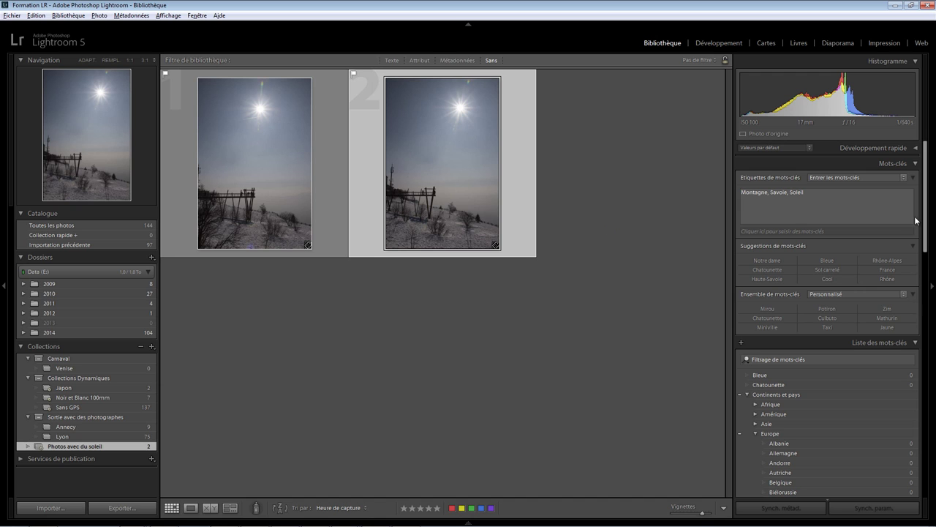
pyautogui.moveTo(927, 223)
pyautogui.mouseDown()
pyautogui.moveTo(927, 315)
pyautogui.moveTo(933, 230)
pyautogui.mouseUp()
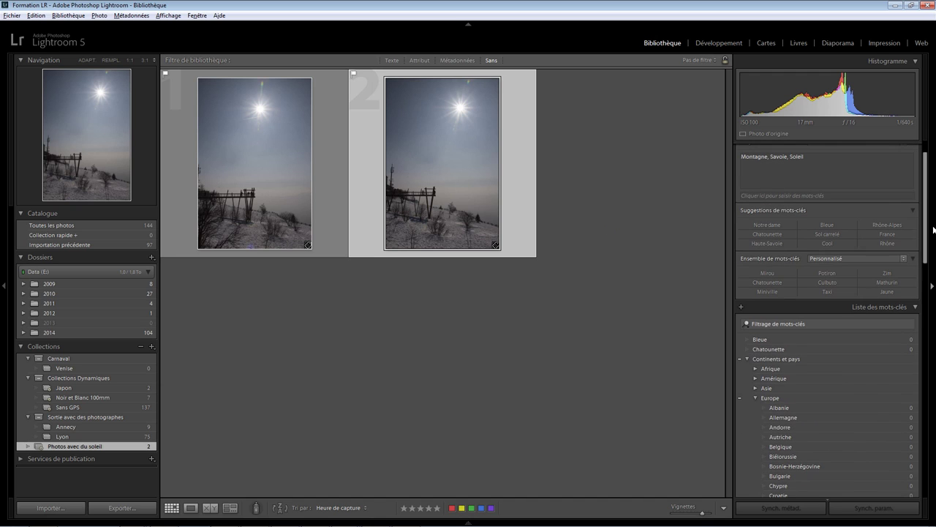
pyautogui.moveTo(929, 193); pyautogui.dragTo(928, 183)
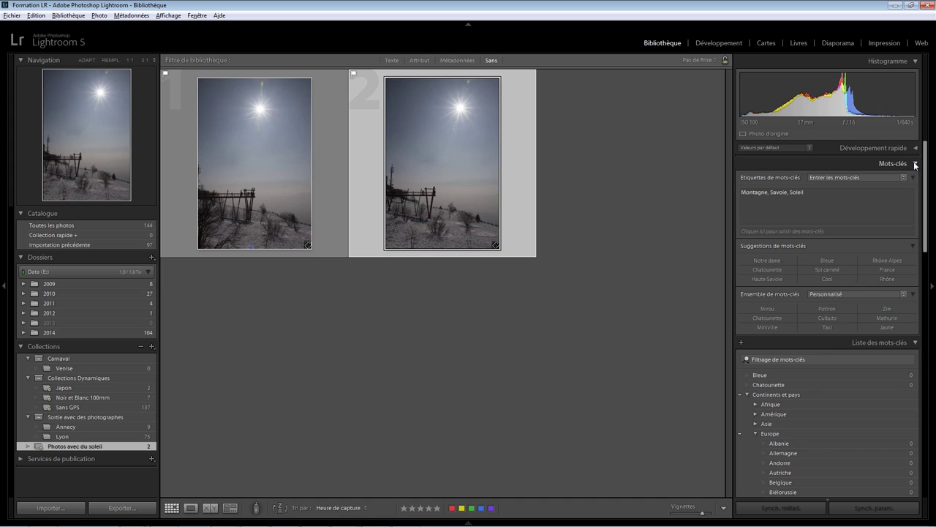
pyautogui.click(916, 164)
pyautogui.click(915, 179)
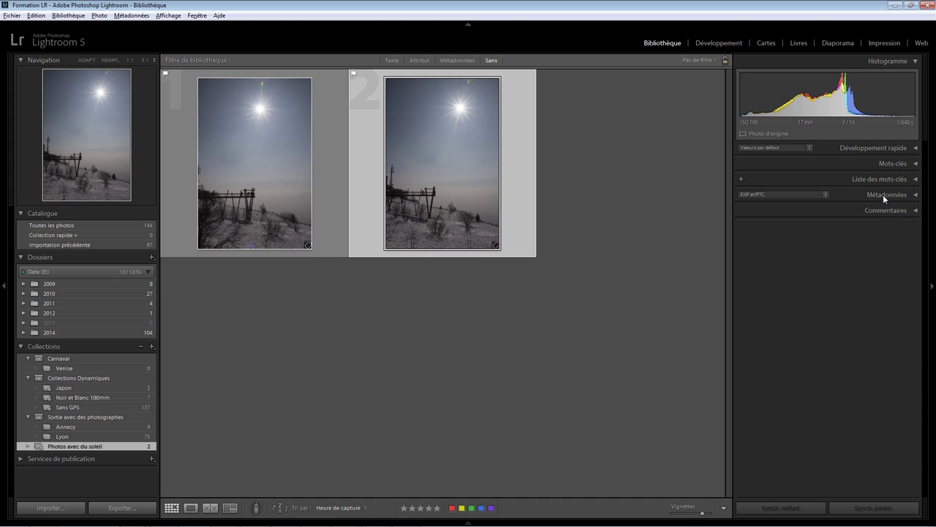